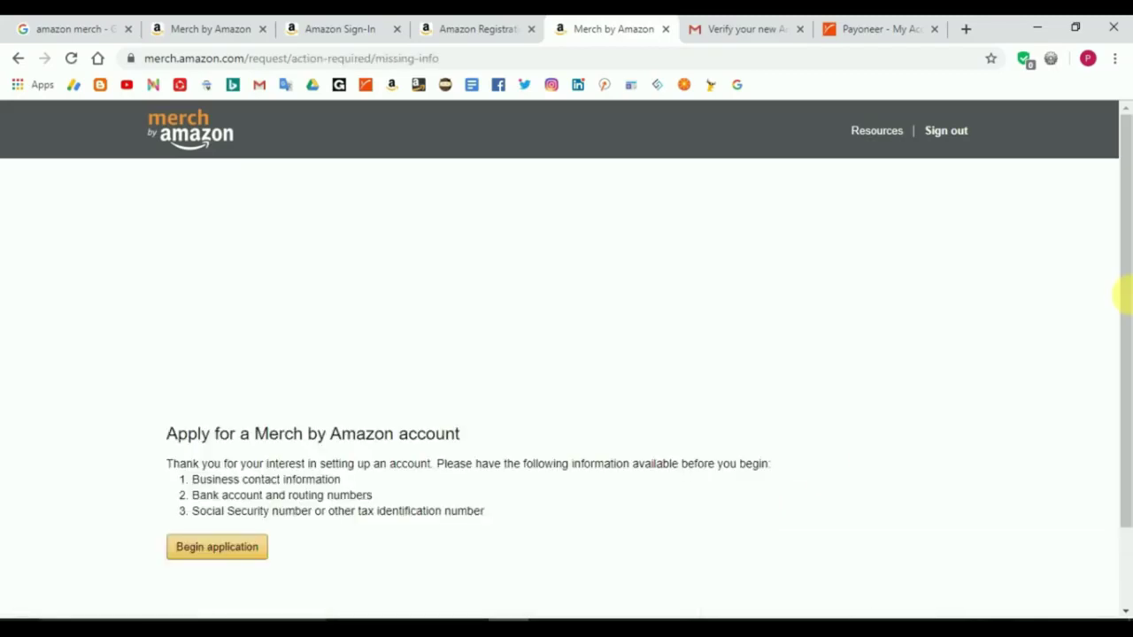
Step: Scroll down the application page to the required-information list and the Begin application button
drag(1125, 358, 1127, 365)
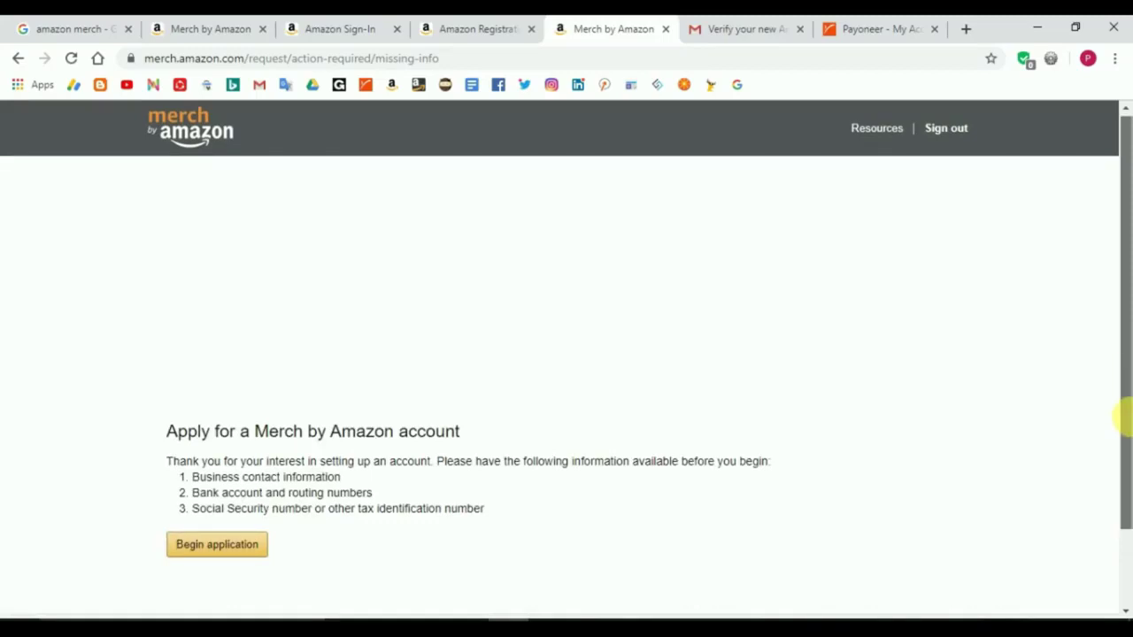
scroll(627, 455, down, 2)
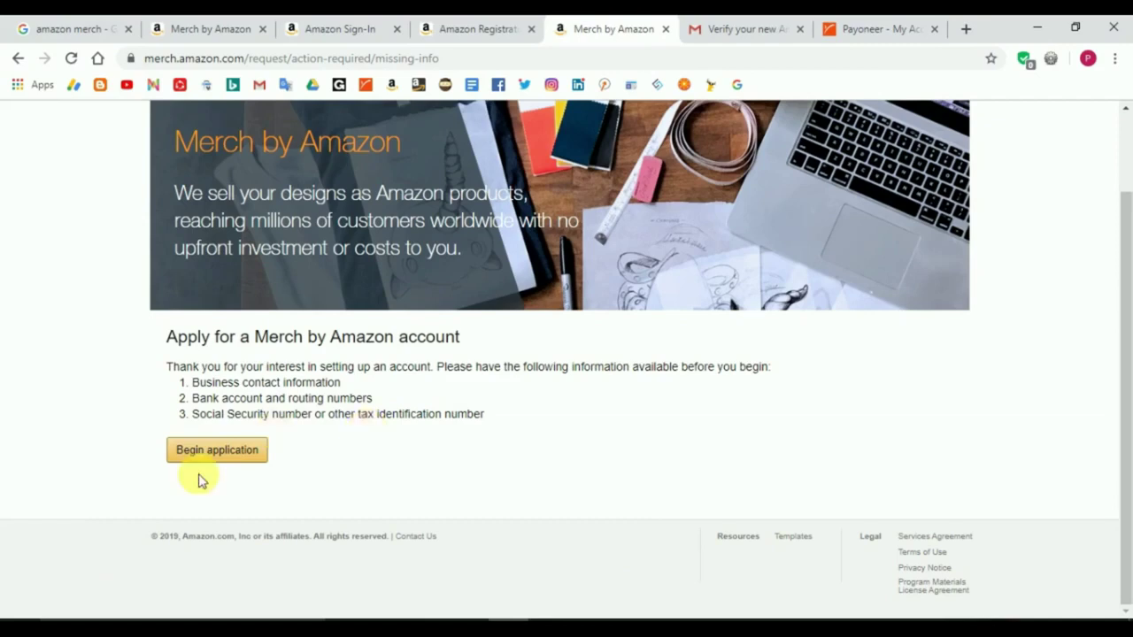
Step: Start the application, choose India as the account country and enter the business name
click(223, 453)
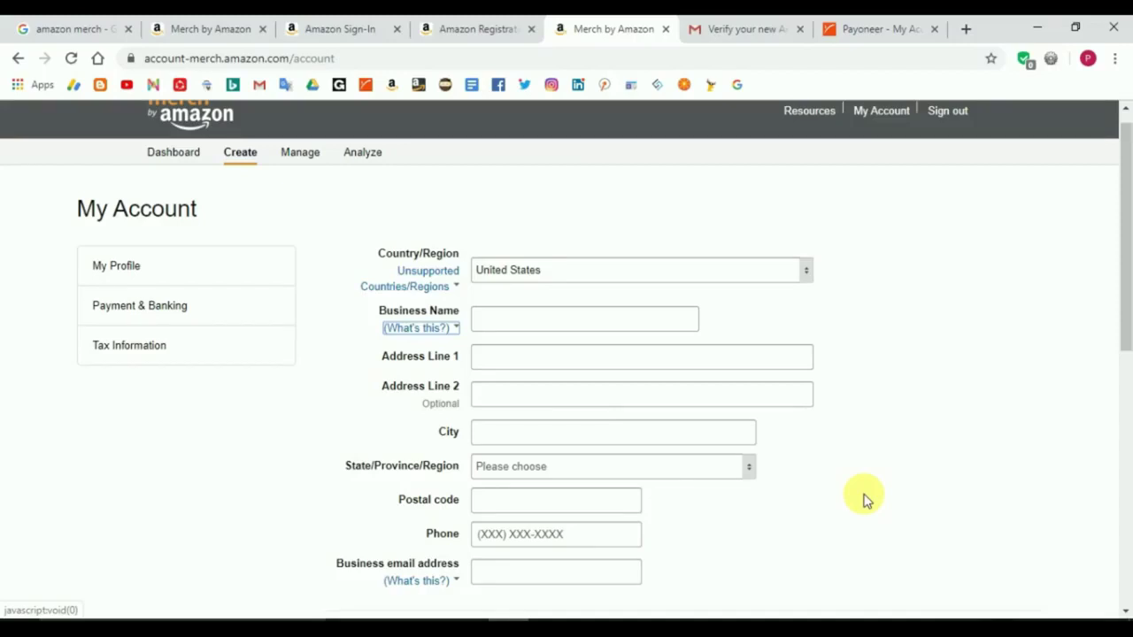
click(809, 275)
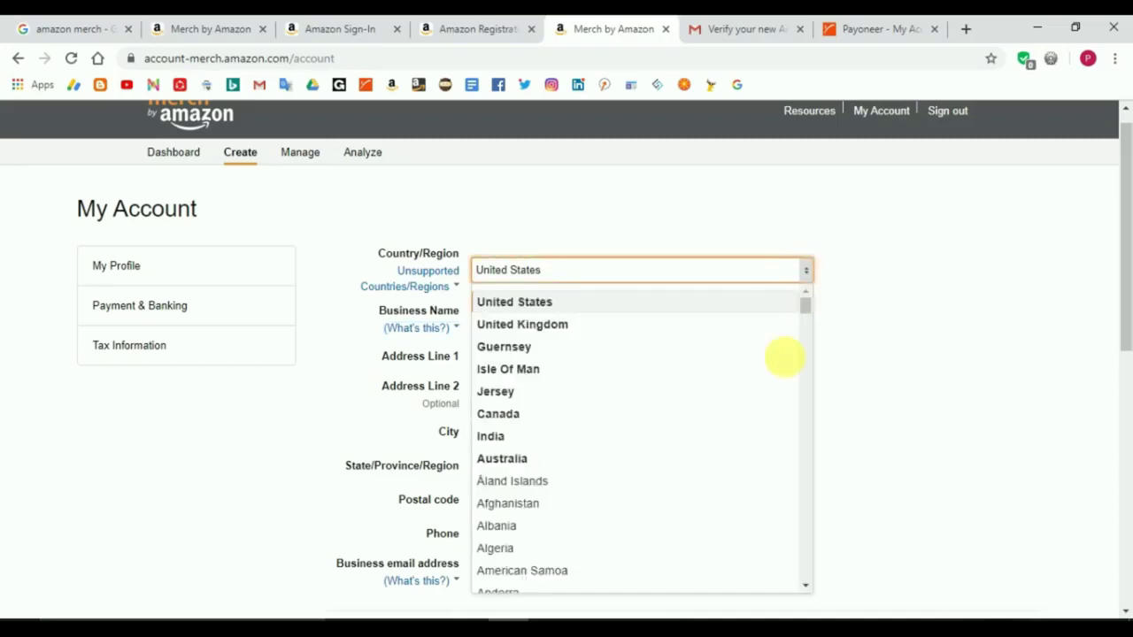
click(514, 440)
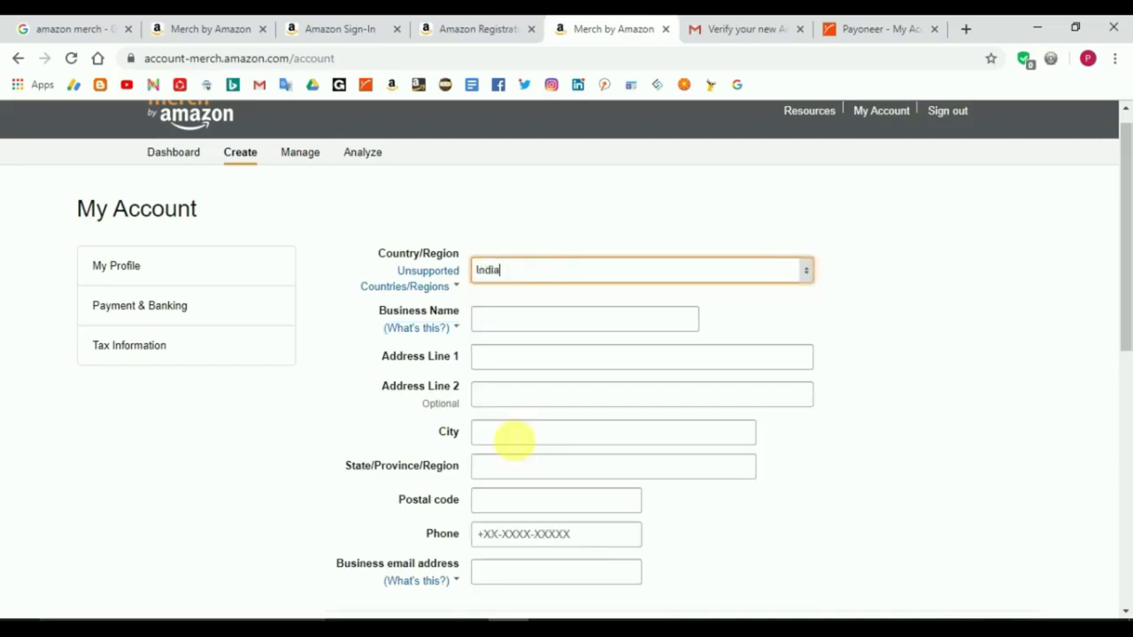
click(553, 333)
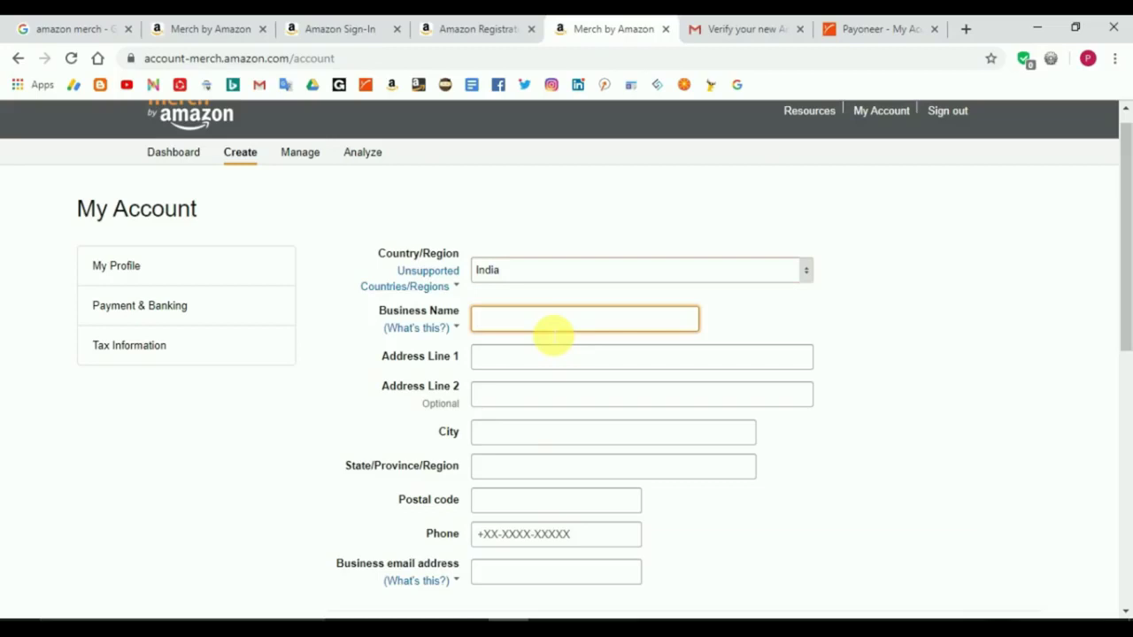
click(559, 360)
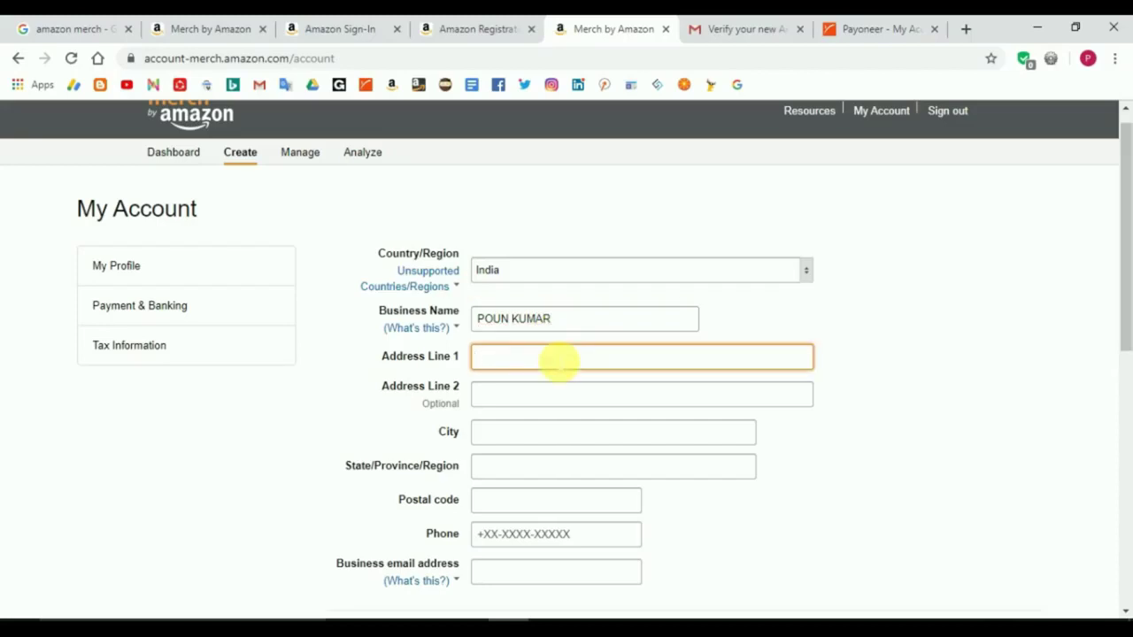
click(577, 550)
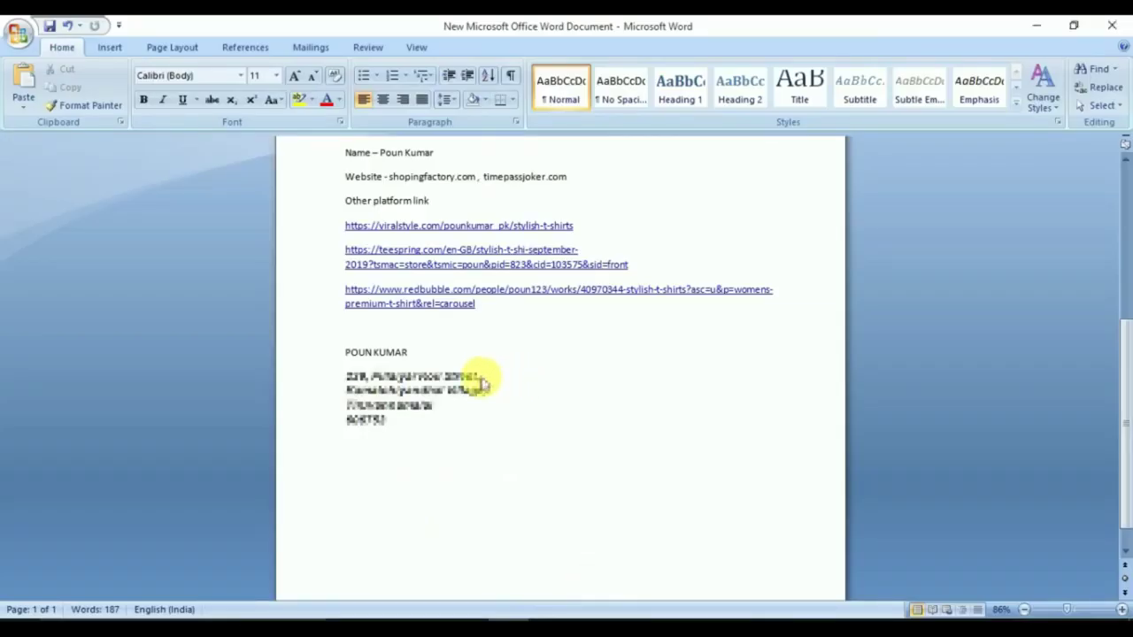
Step: Copy the first address line from the Word notes and switch to the Payoneer account
drag(480, 377, 354, 379)
key(alt+Tab)
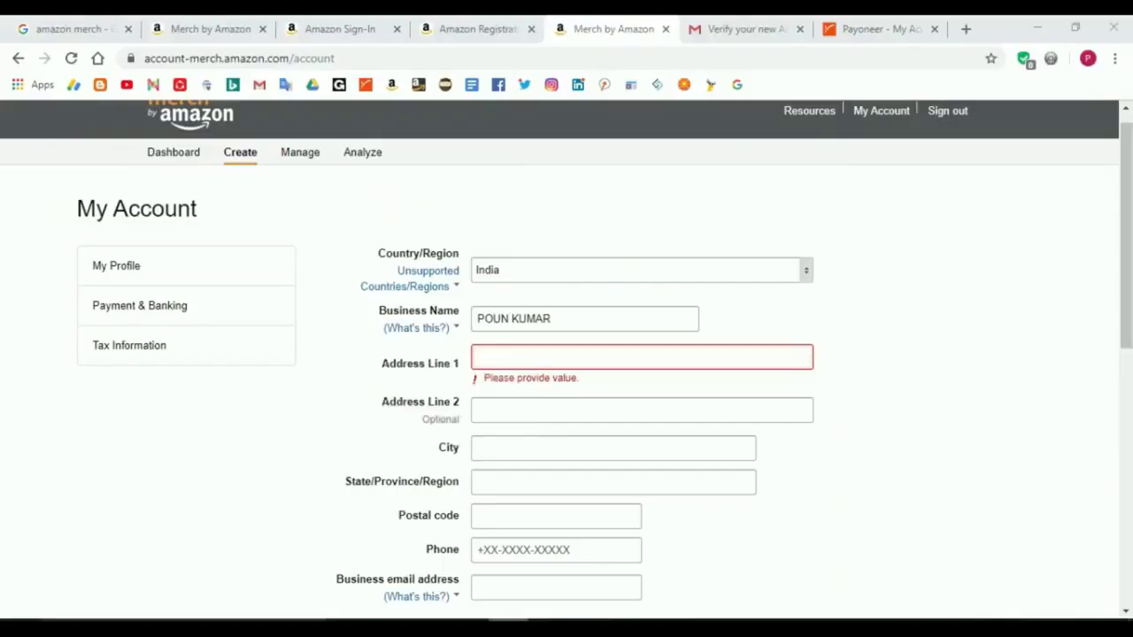
click(863, 27)
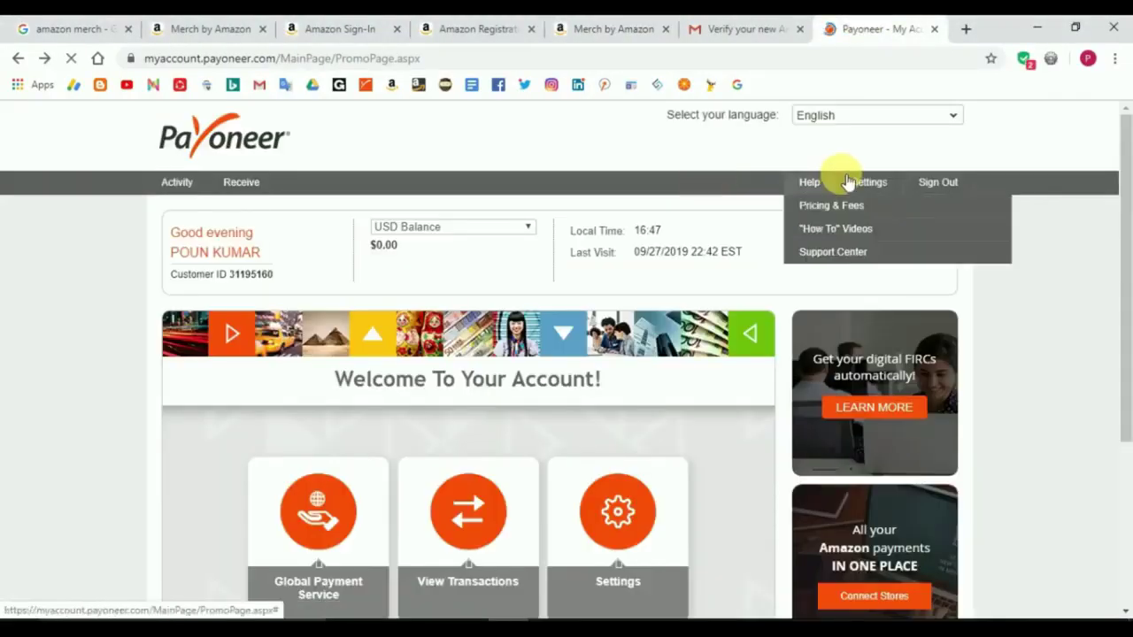
Step: Check the Payoneer billing address under Settings, then go back to the Merch by Amazon form
mouse_move(861, 181)
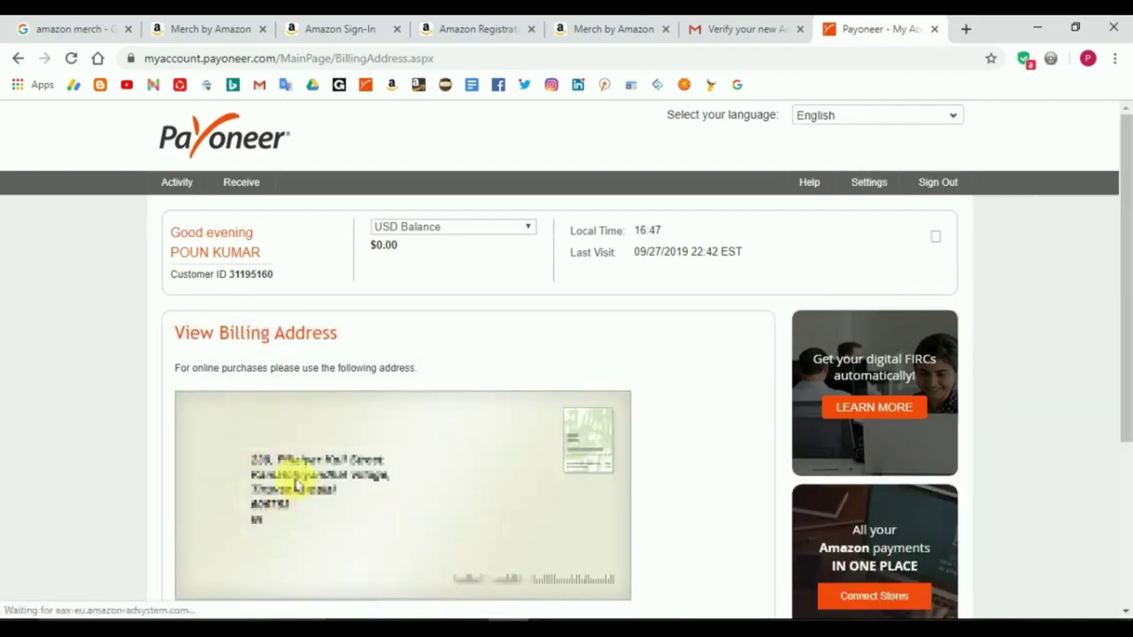
click(606, 28)
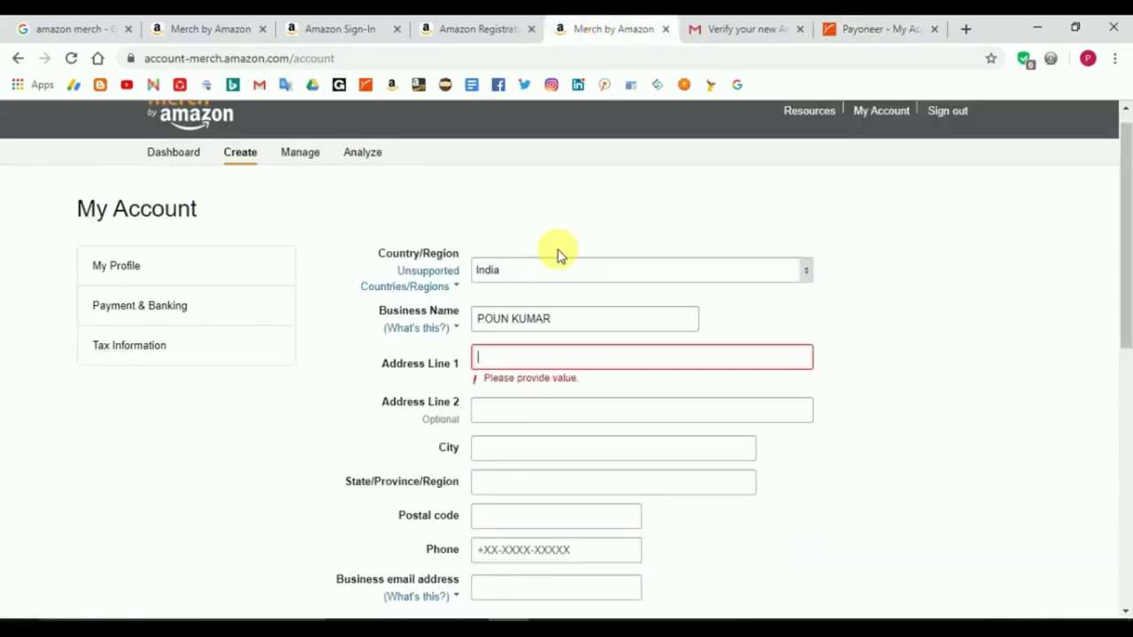
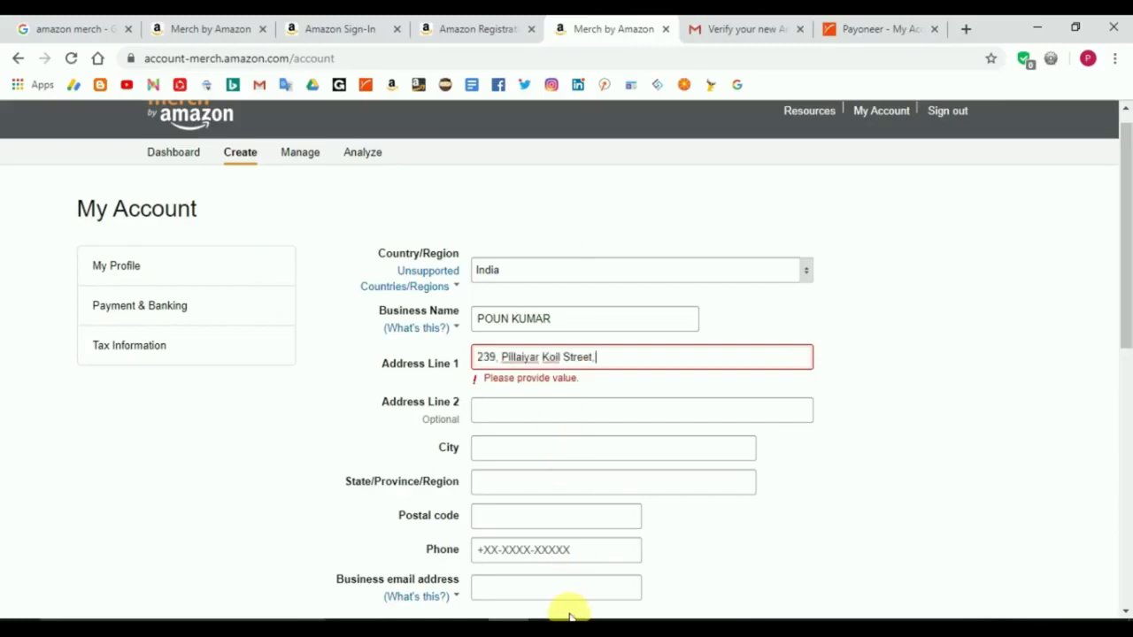
Step: Fill Address Line 1 with the street line and Address Line 2 with the village line from Word
click(574, 620)
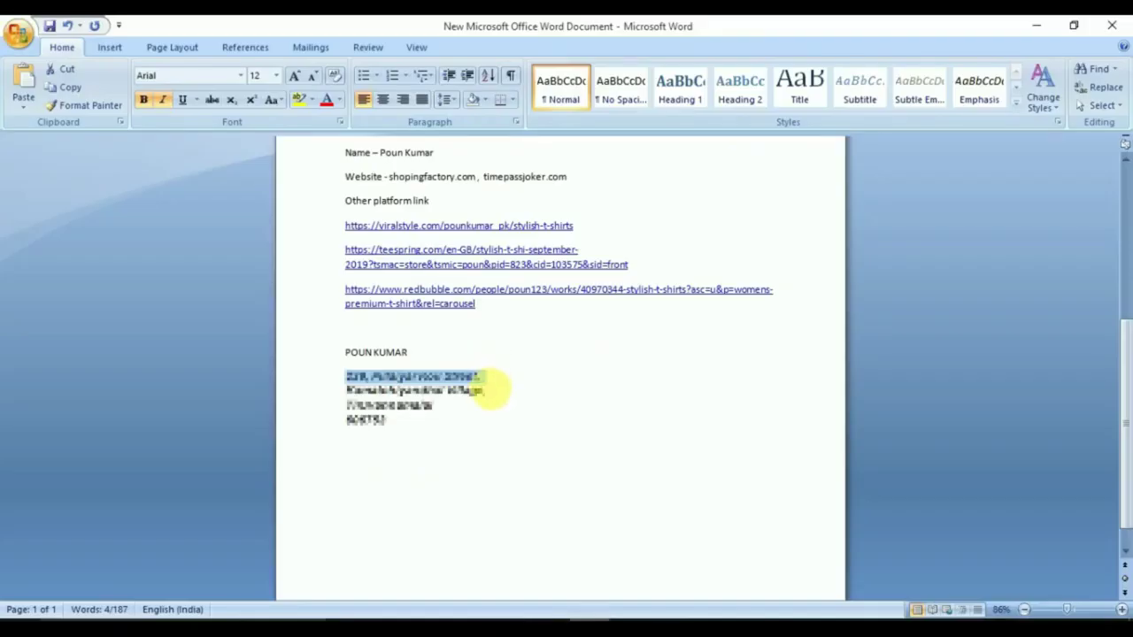
drag(492, 388, 405, 390)
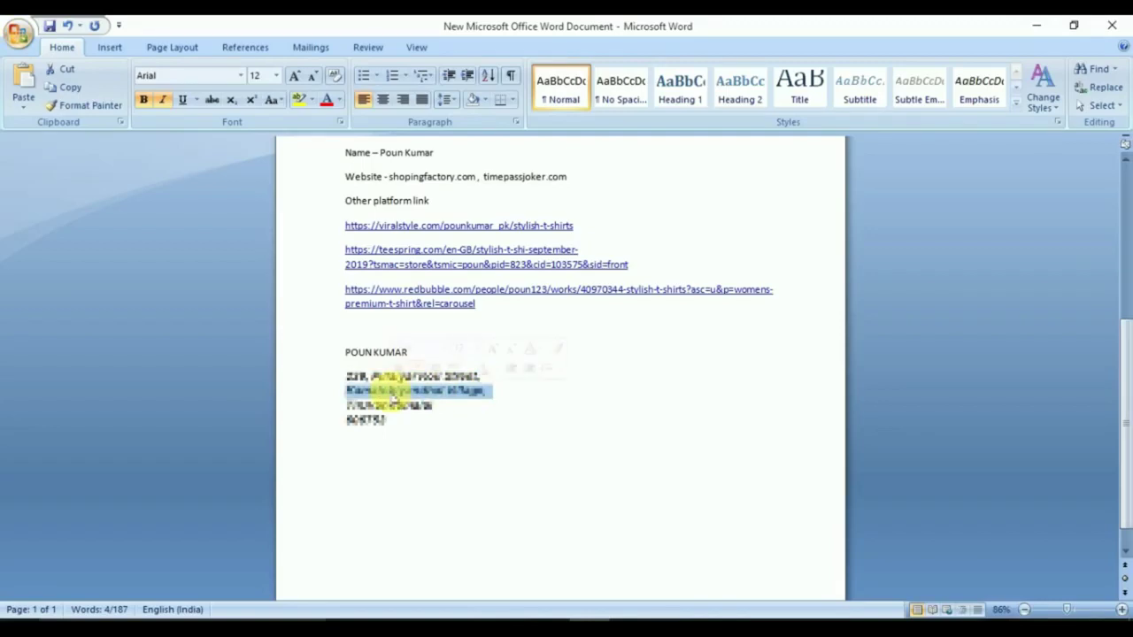
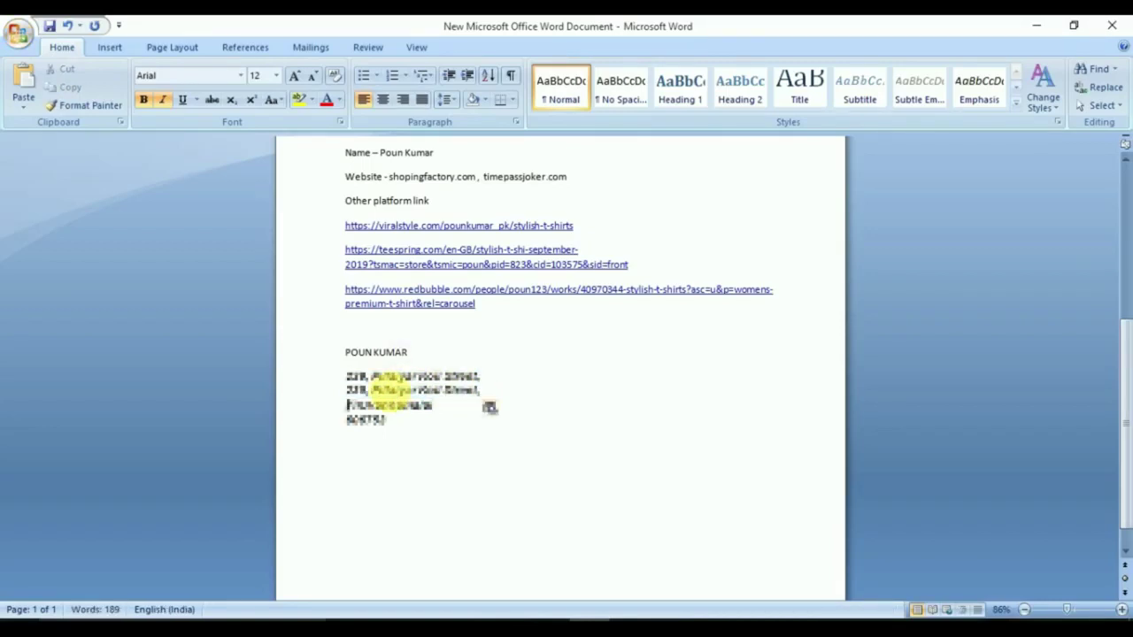
key(ctrl+z)
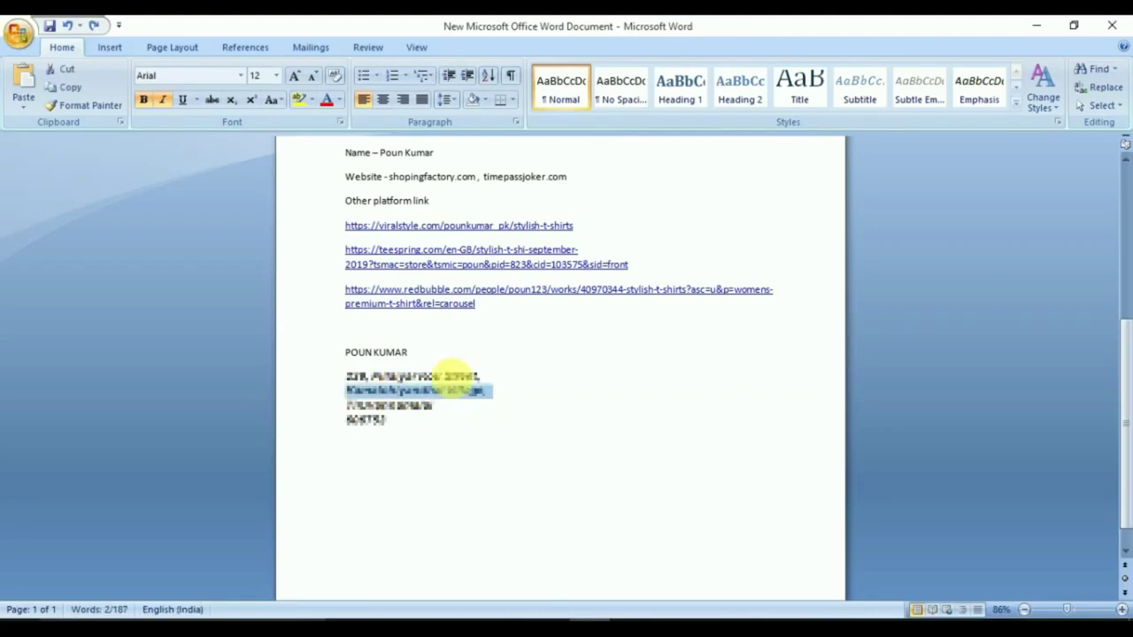
click(526, 620)
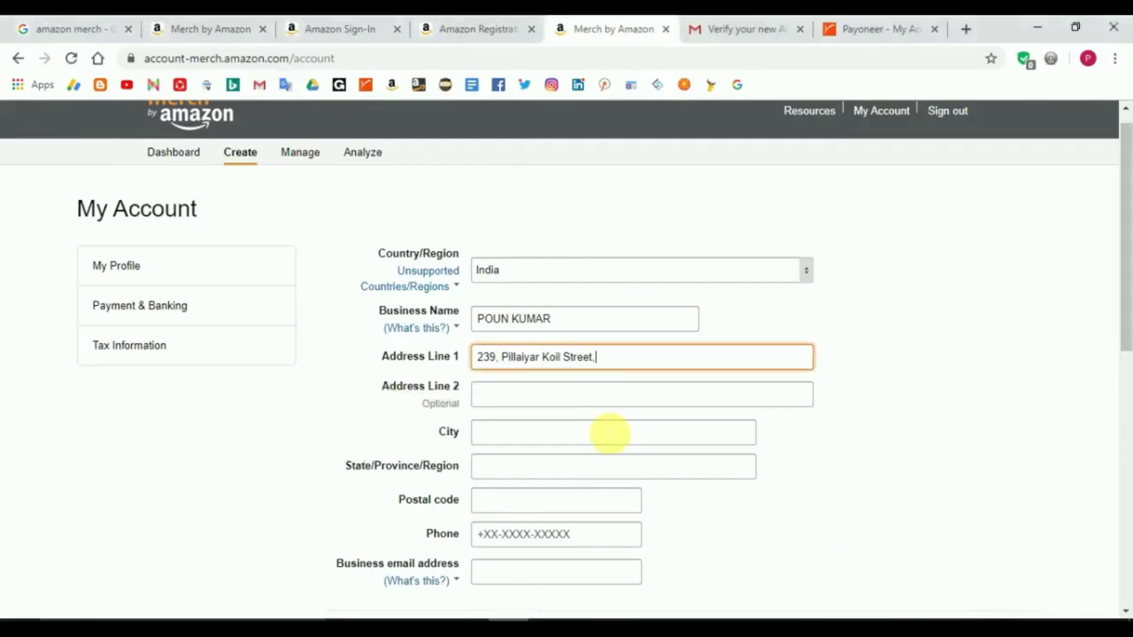
click(587, 400)
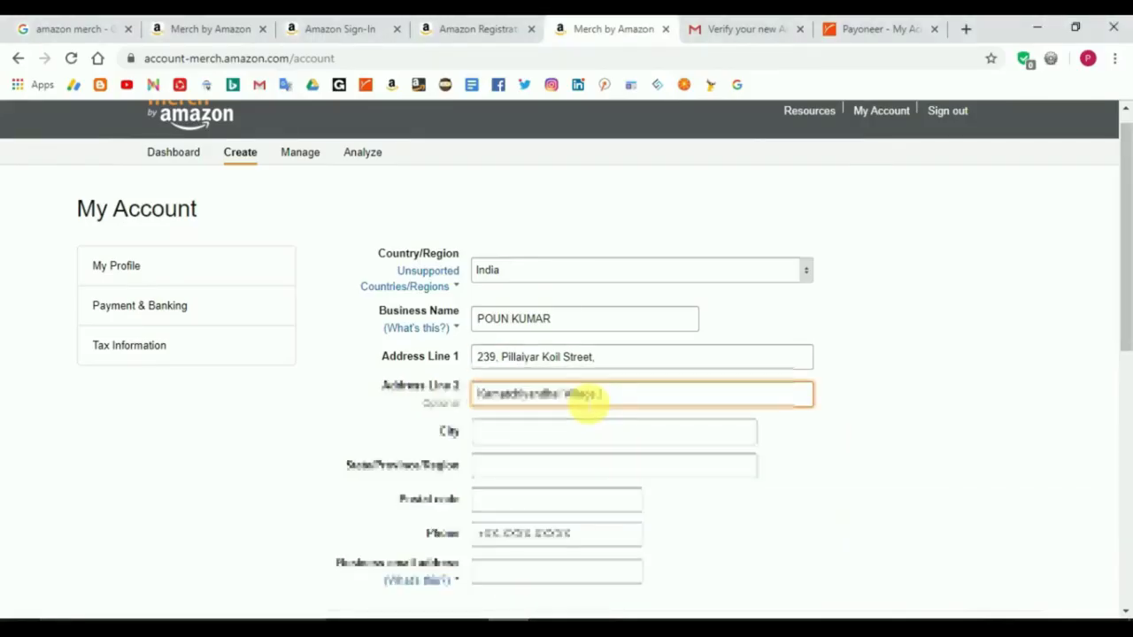
Step: Fill in the city from the Word notes, then the state and postal code
mouse_move(586, 621)
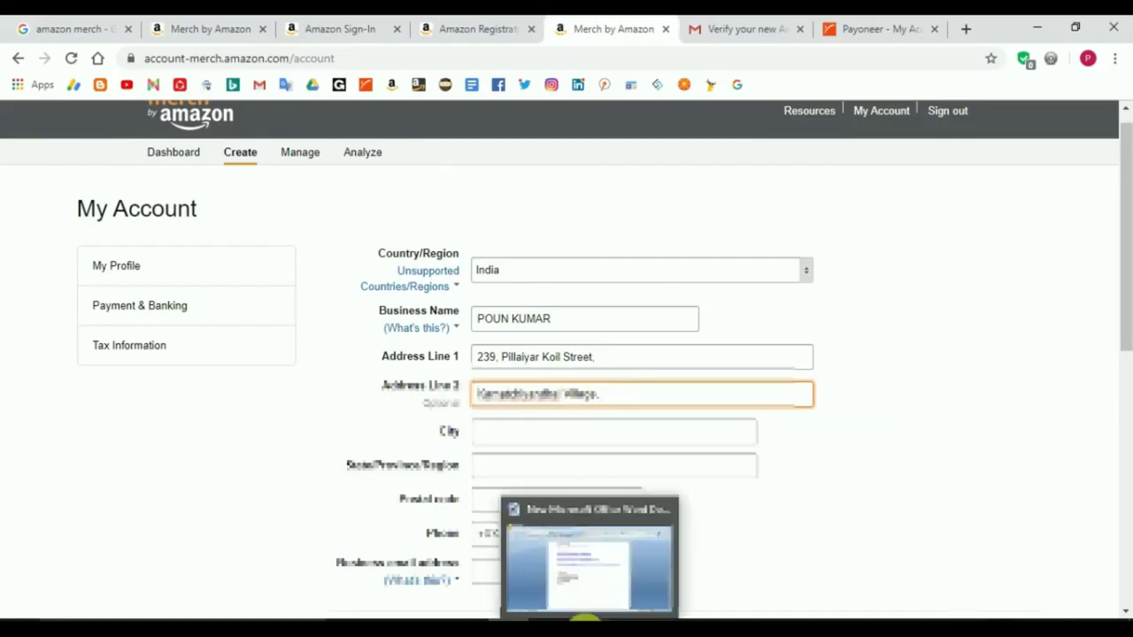
click(580, 585)
click(438, 407)
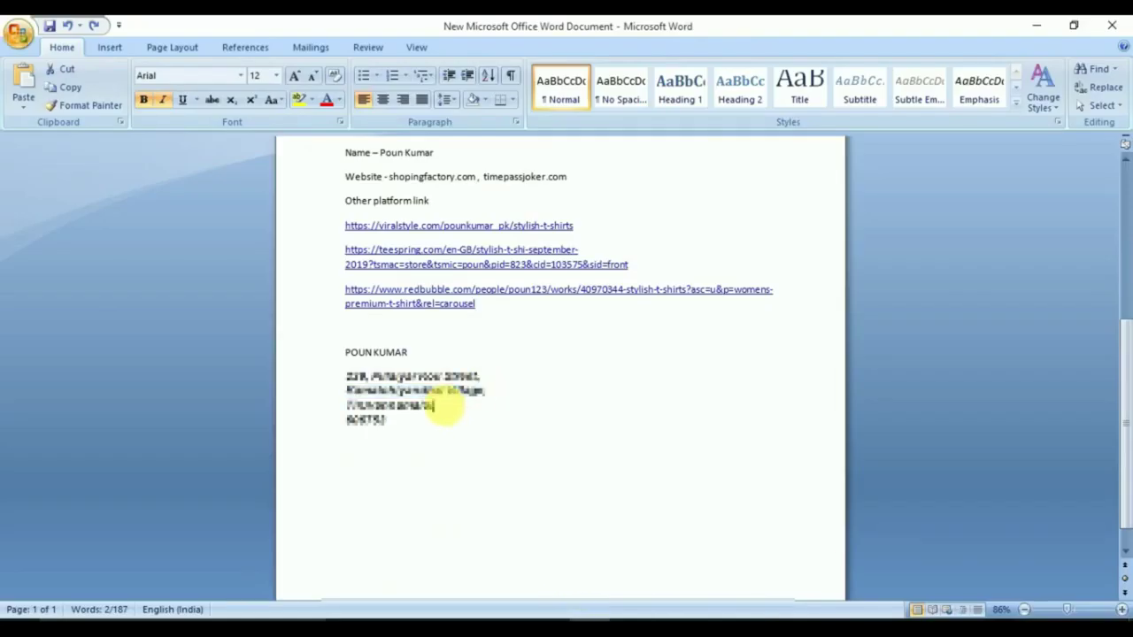
drag(438, 406, 347, 407)
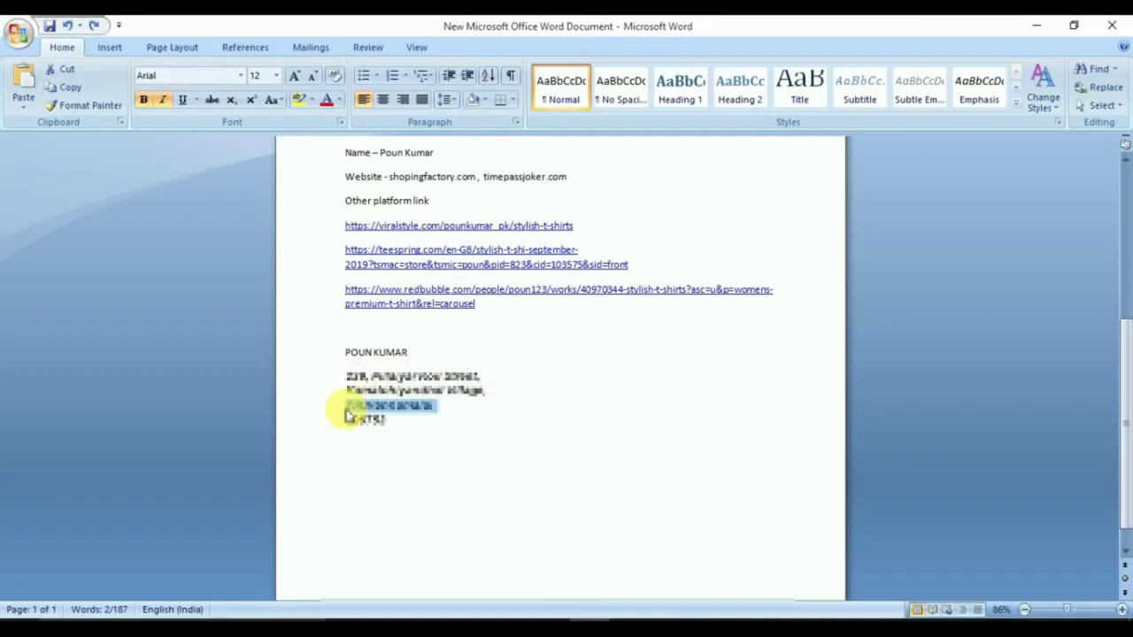
click(509, 617)
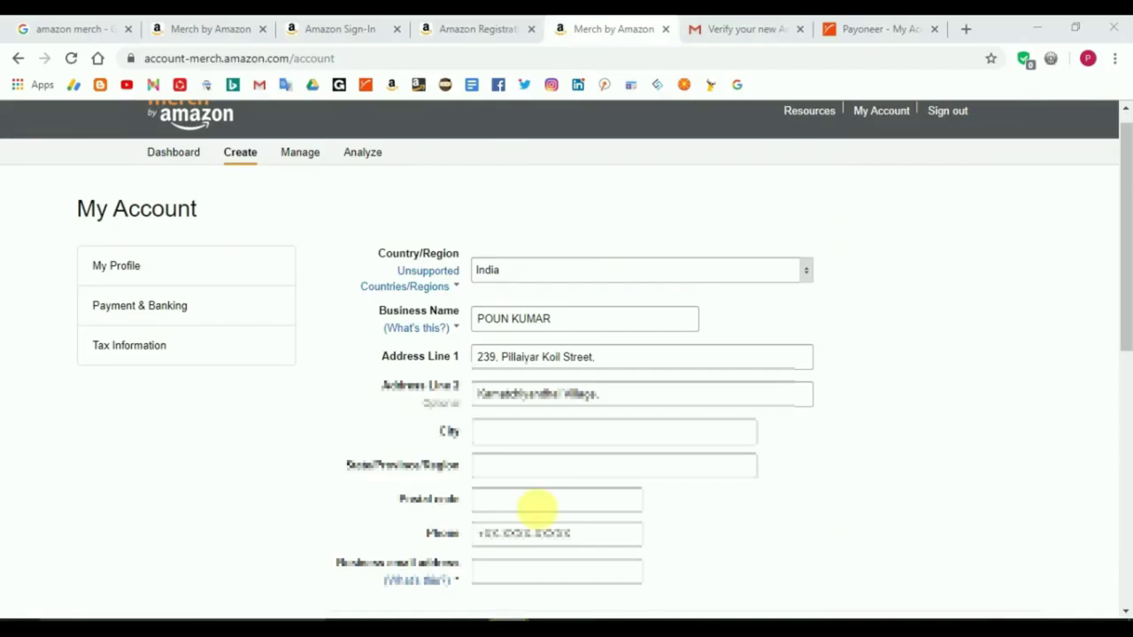
click(527, 442)
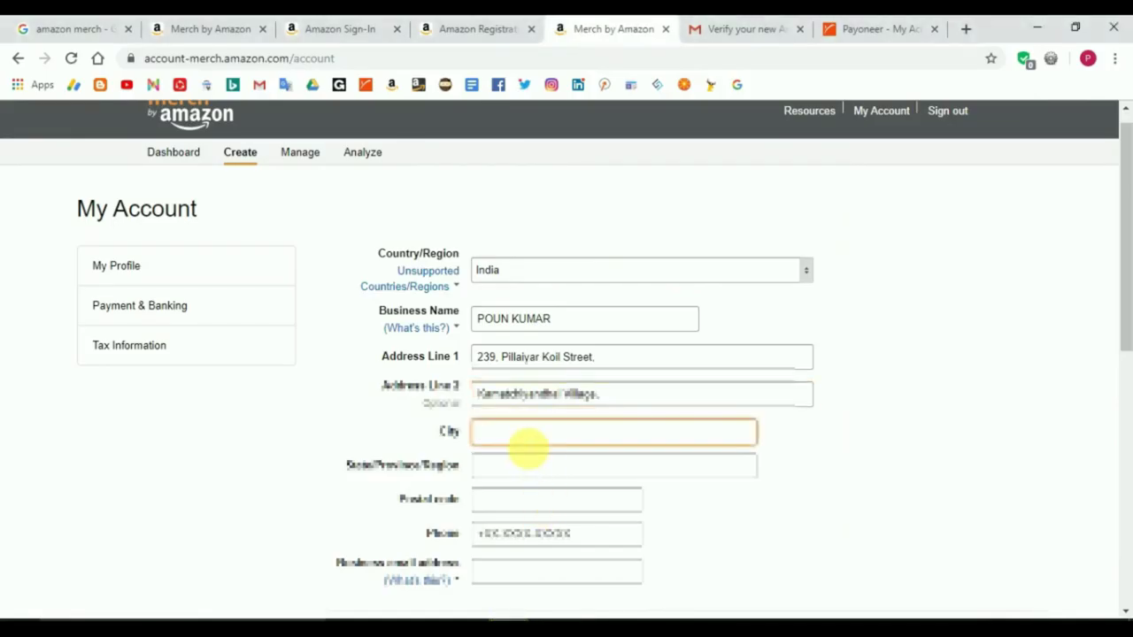
text(Tiruvannamalai)
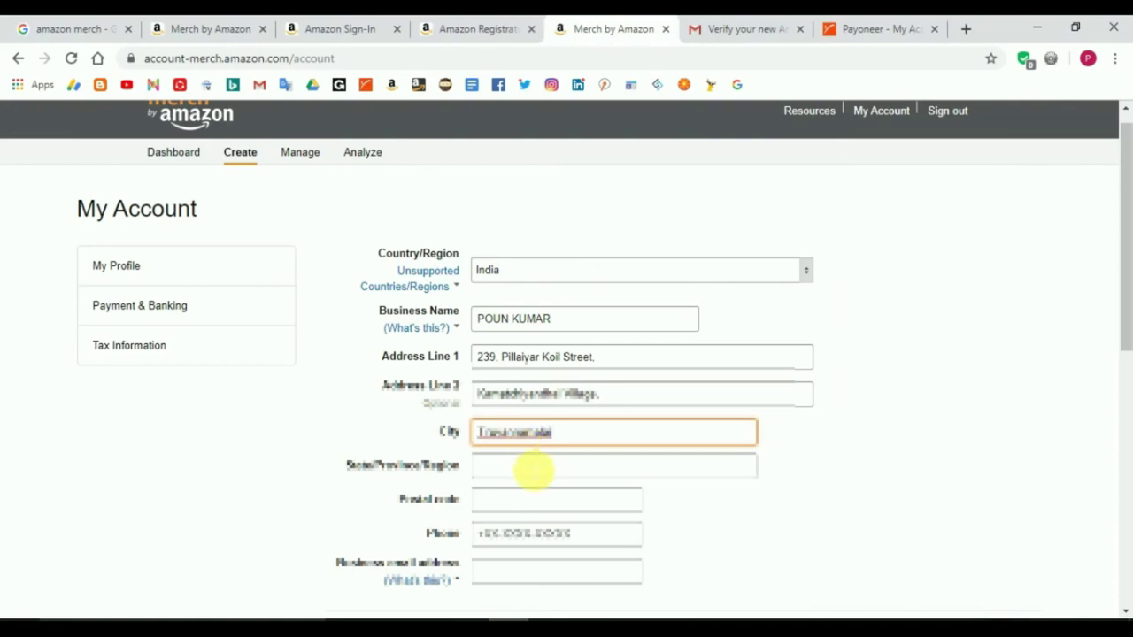
click(534, 469)
text(Tamil Nadu)
click(498, 503)
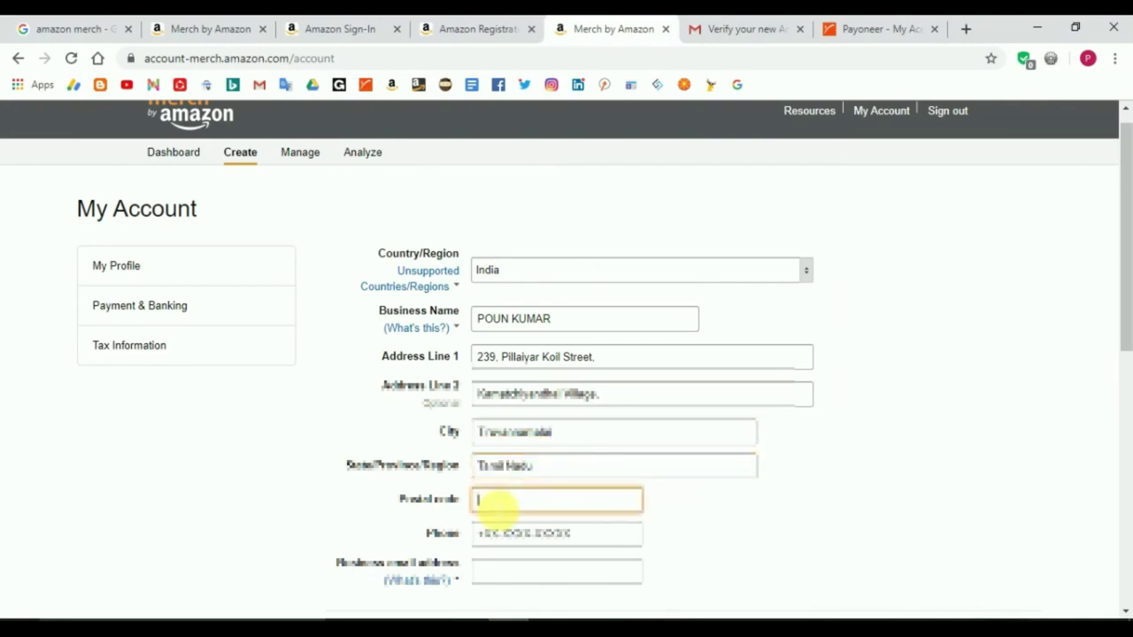
text(606753)
scroll(654, 371, down, 1)
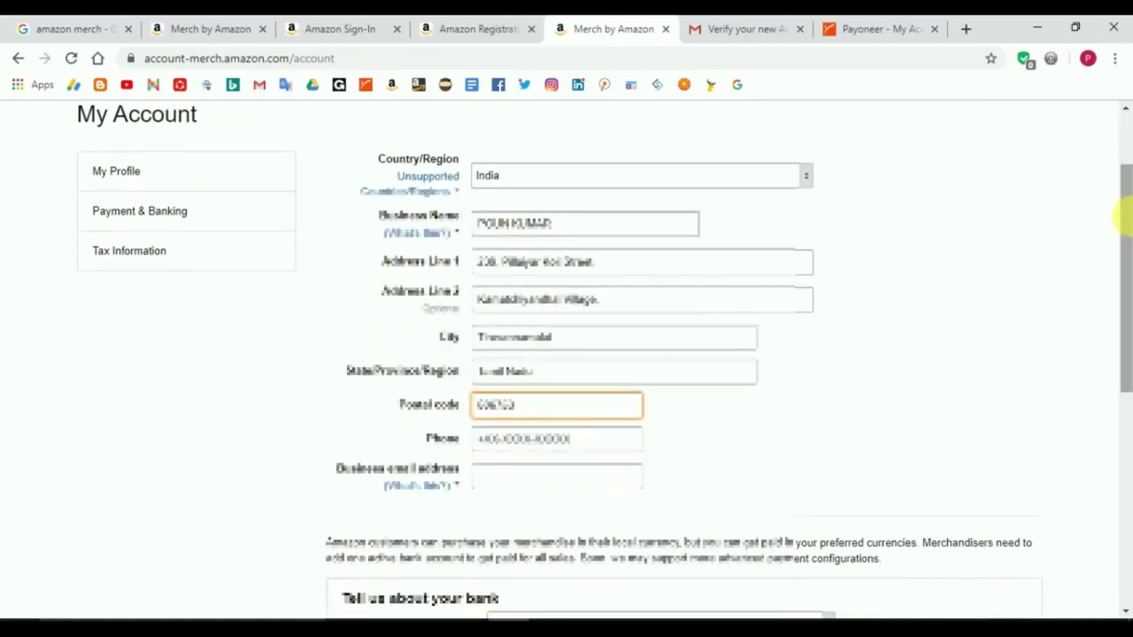
Step: Enter the phone number and business e-mail address on the account form
click(589, 442)
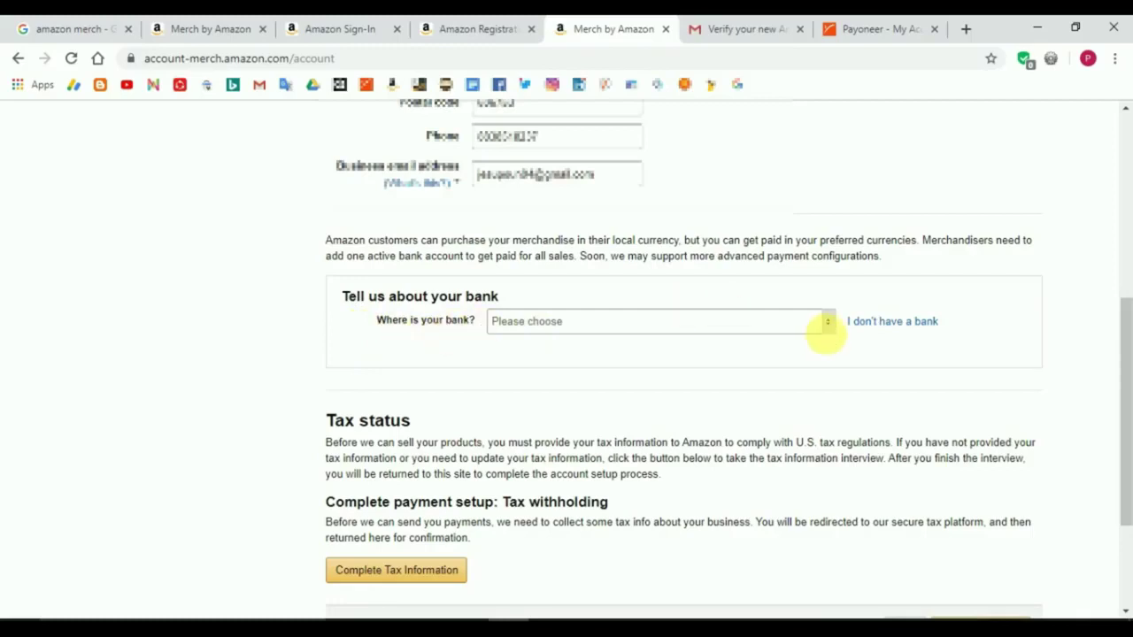
Step: Choose United States as the bank's country after India triggers the unsupported-country warning
click(830, 327)
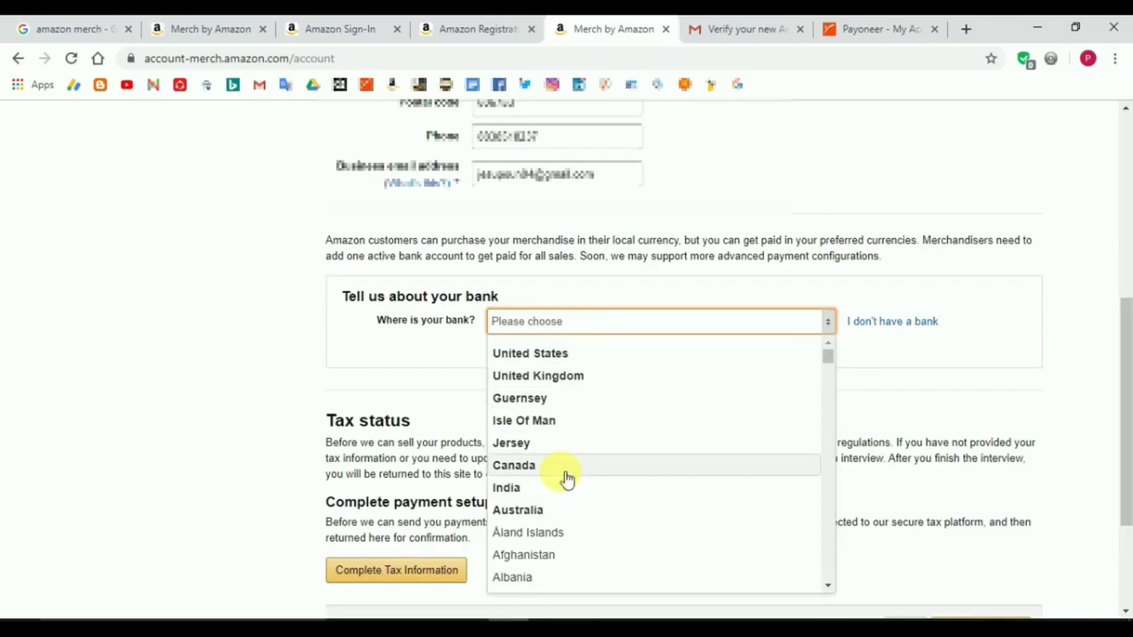
click(518, 354)
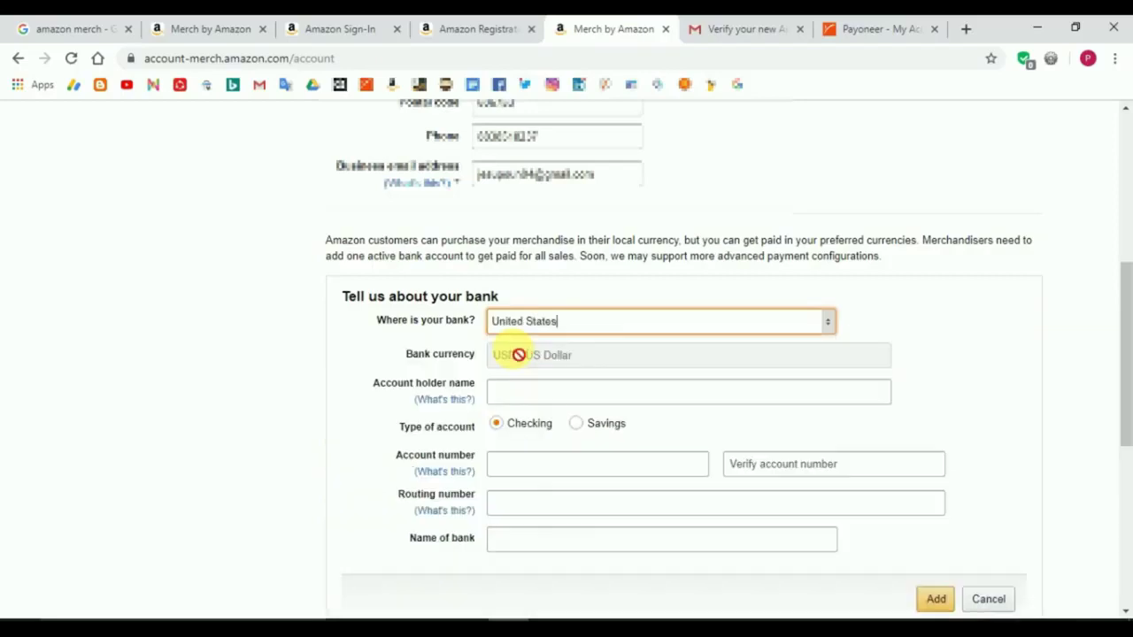
click(832, 326)
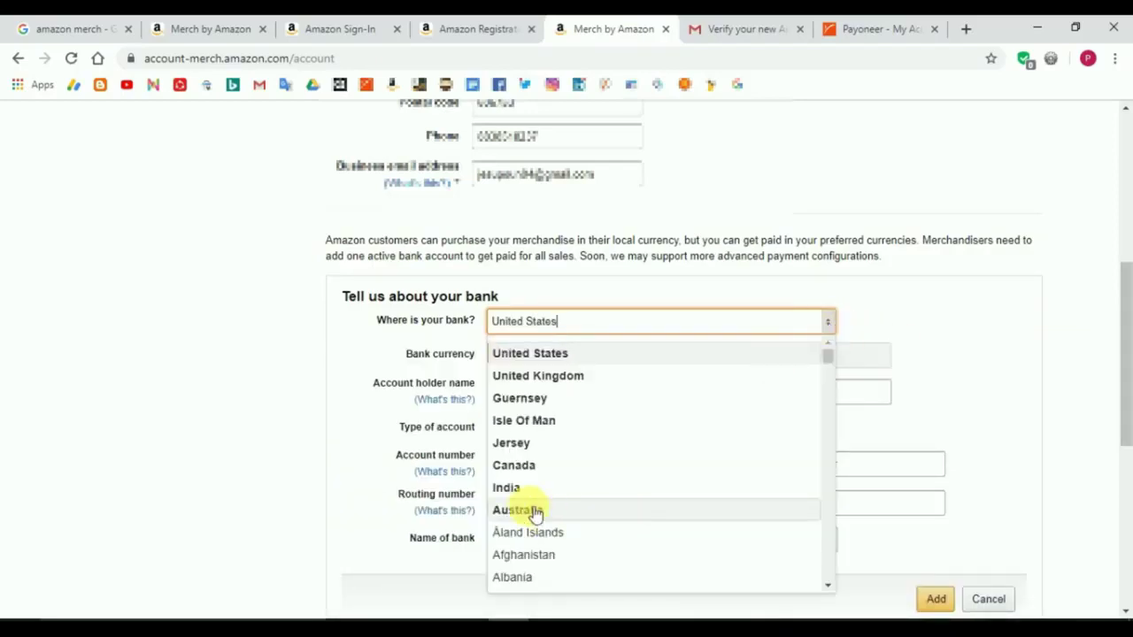
click(525, 488)
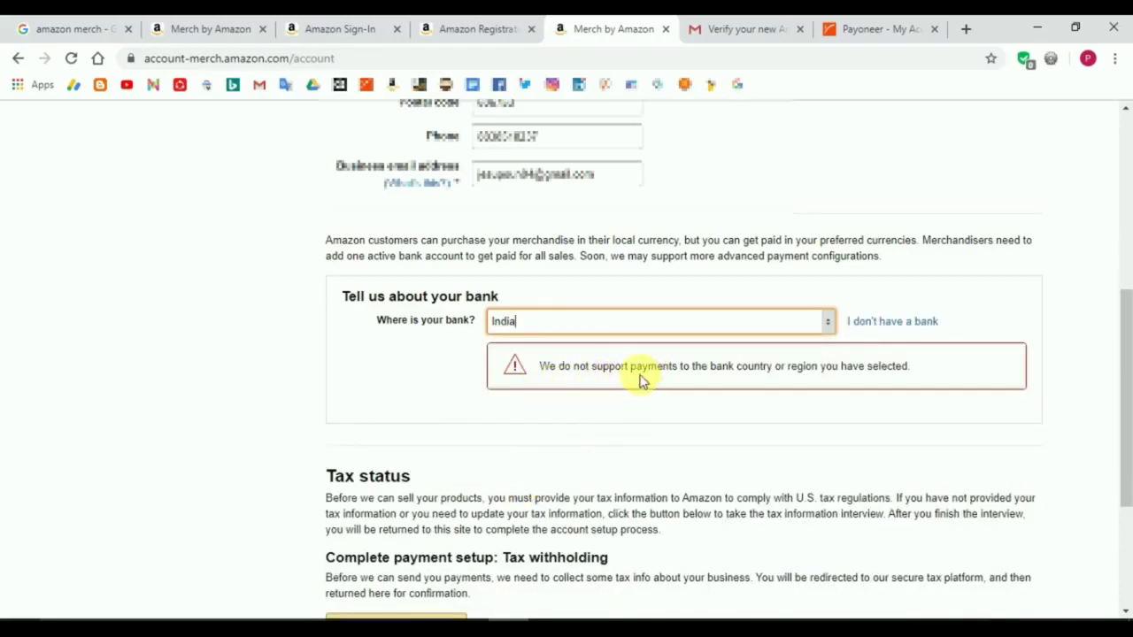
click(835, 328)
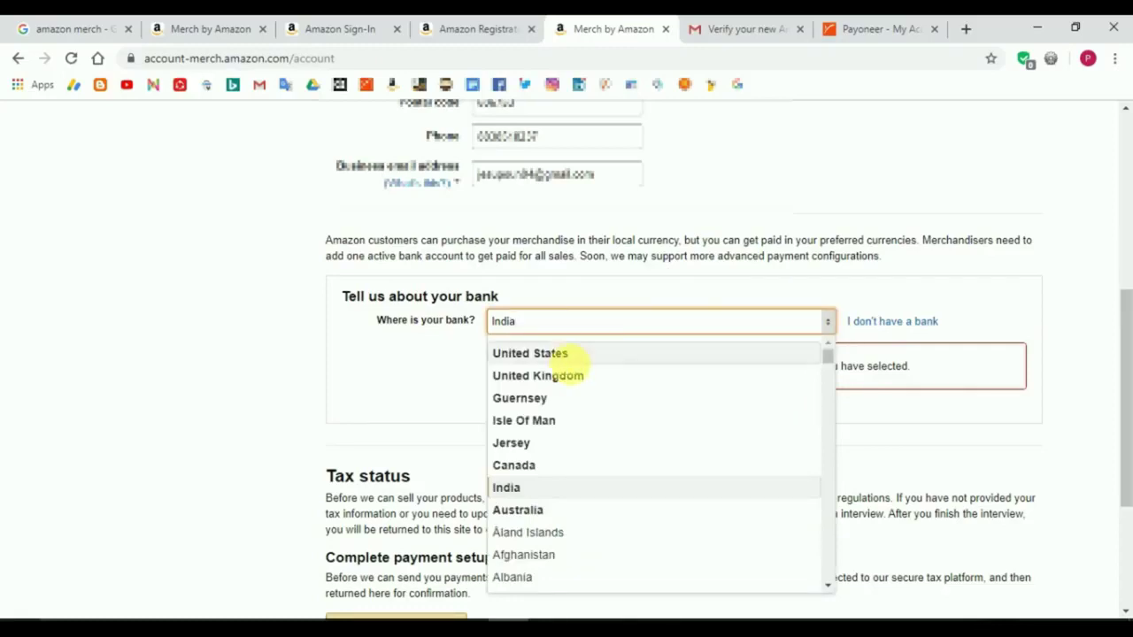
click(551, 353)
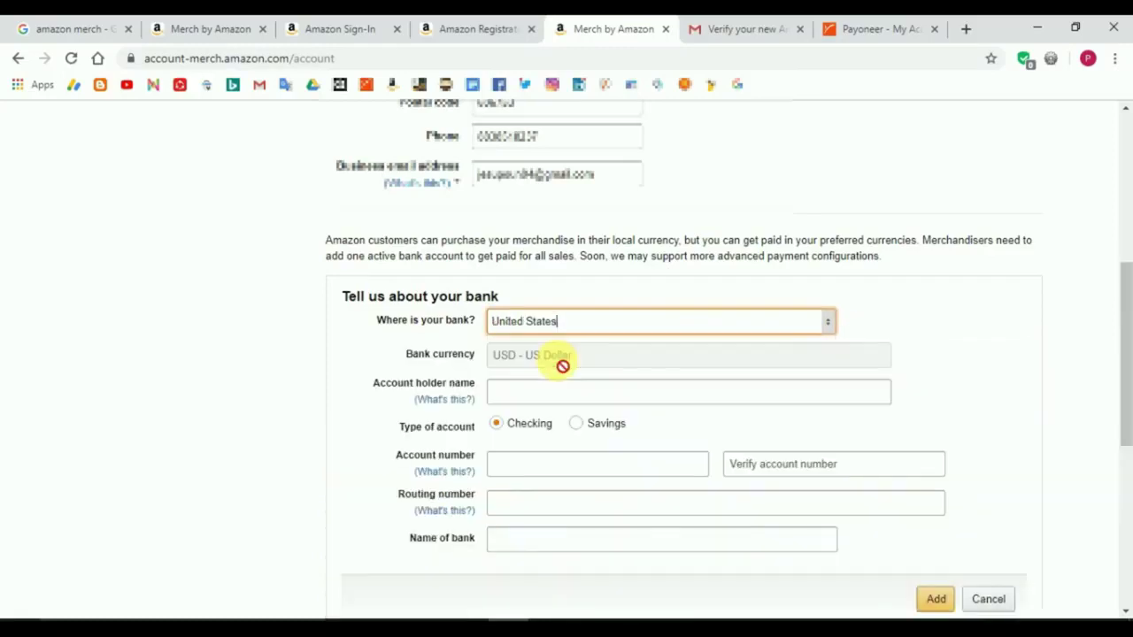
scroll(1126, 352, down, 1)
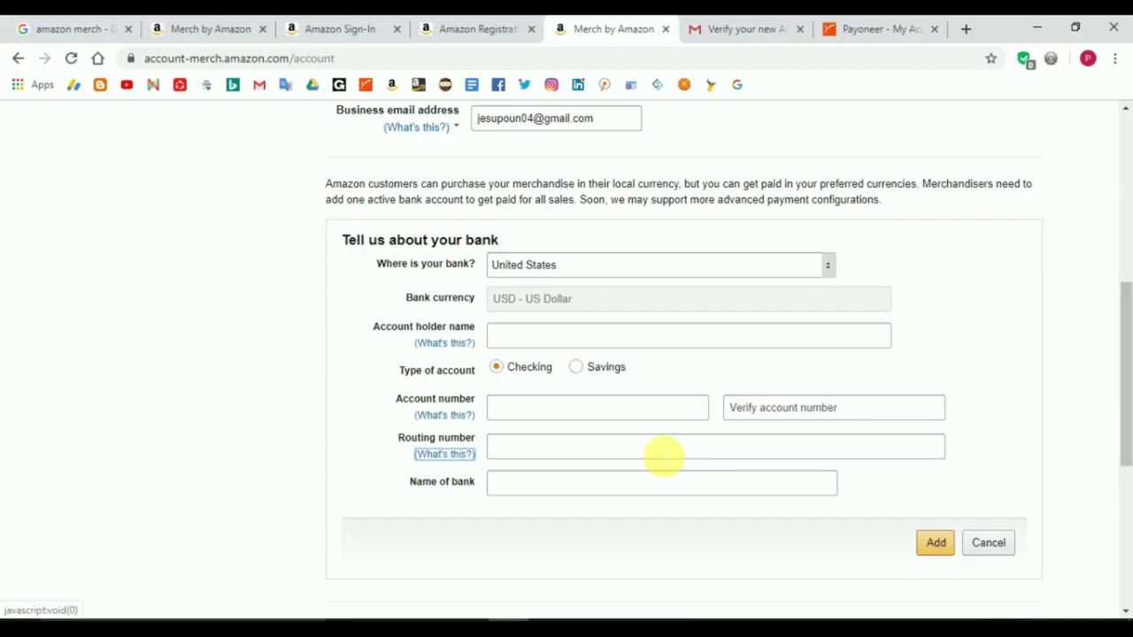
Step: Open Payoneer's USD receiving account under Receive > Global Payment Service and copy the beneficiary name
click(843, 27)
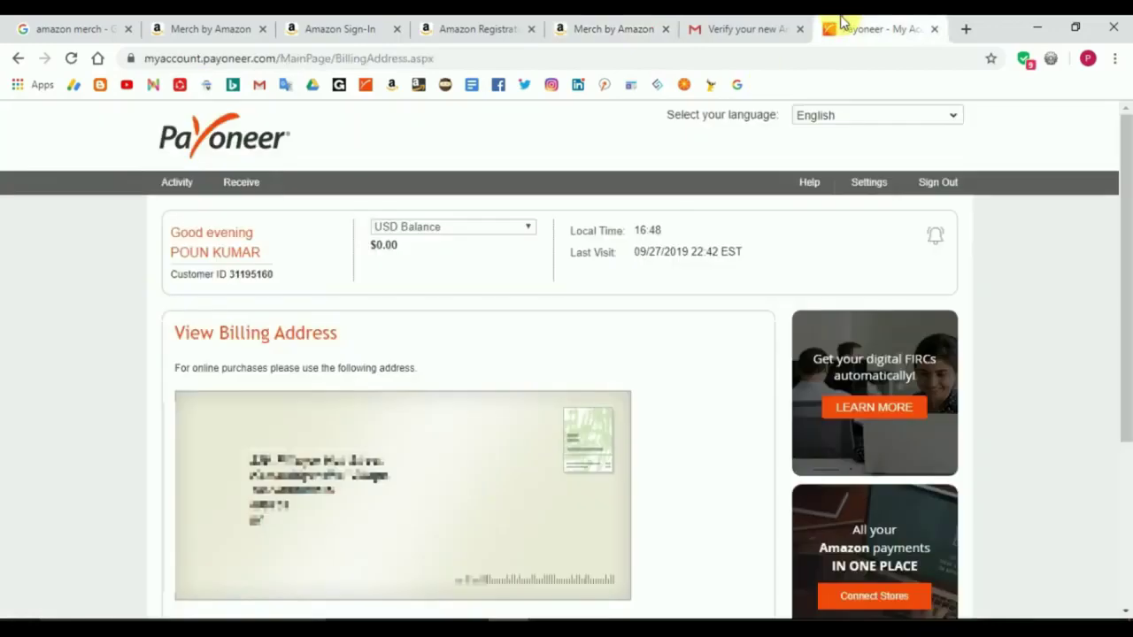
click(239, 184)
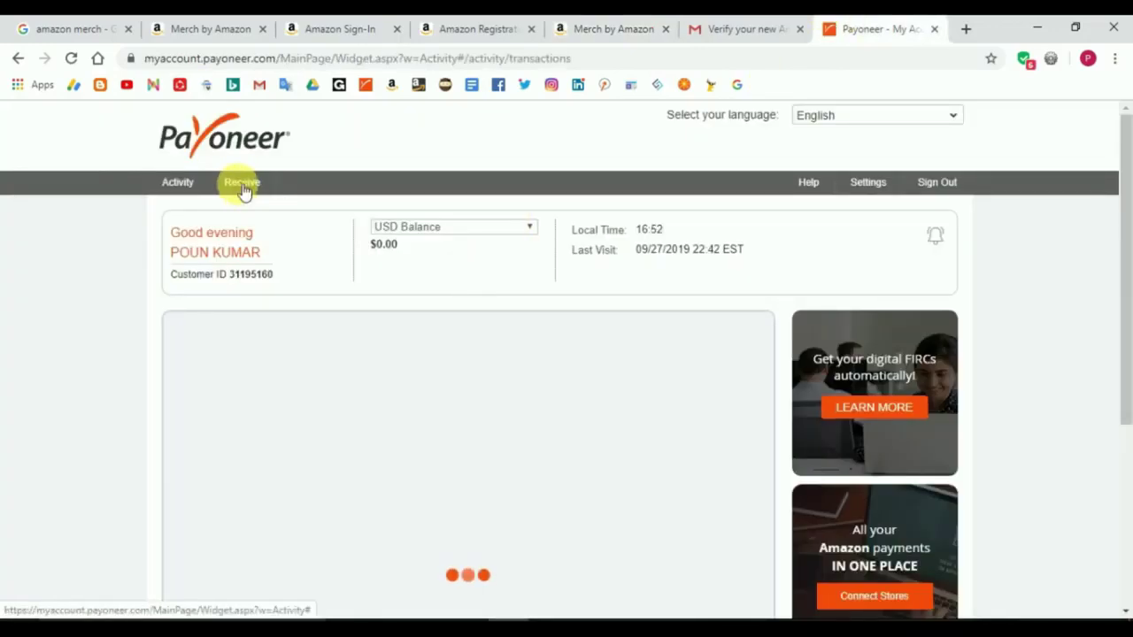
mouse_move(238, 184)
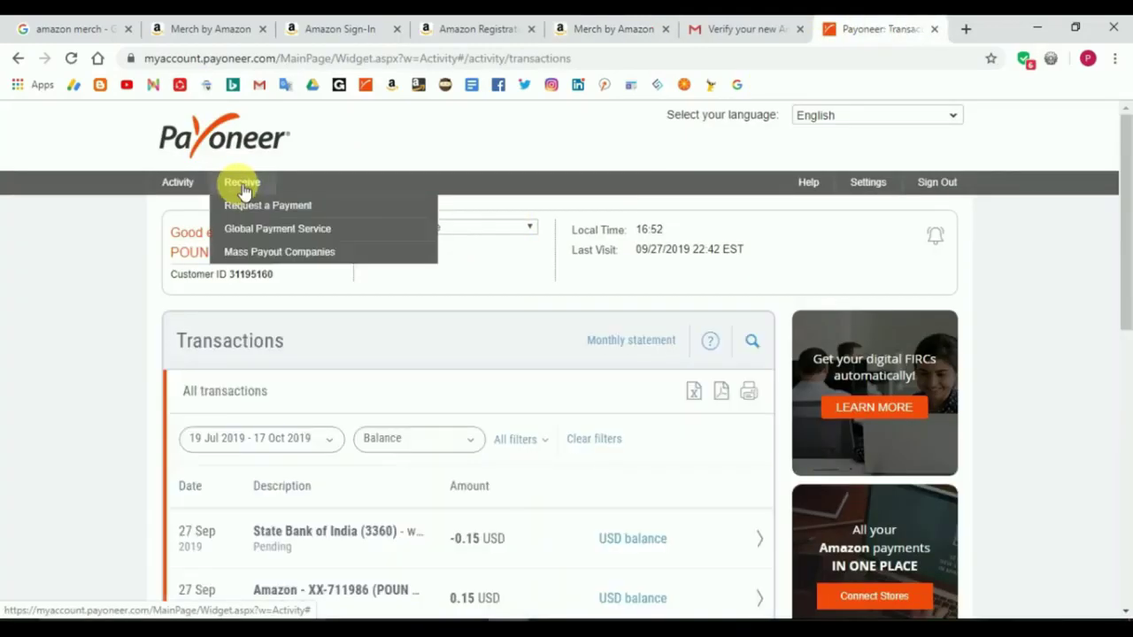
click(288, 243)
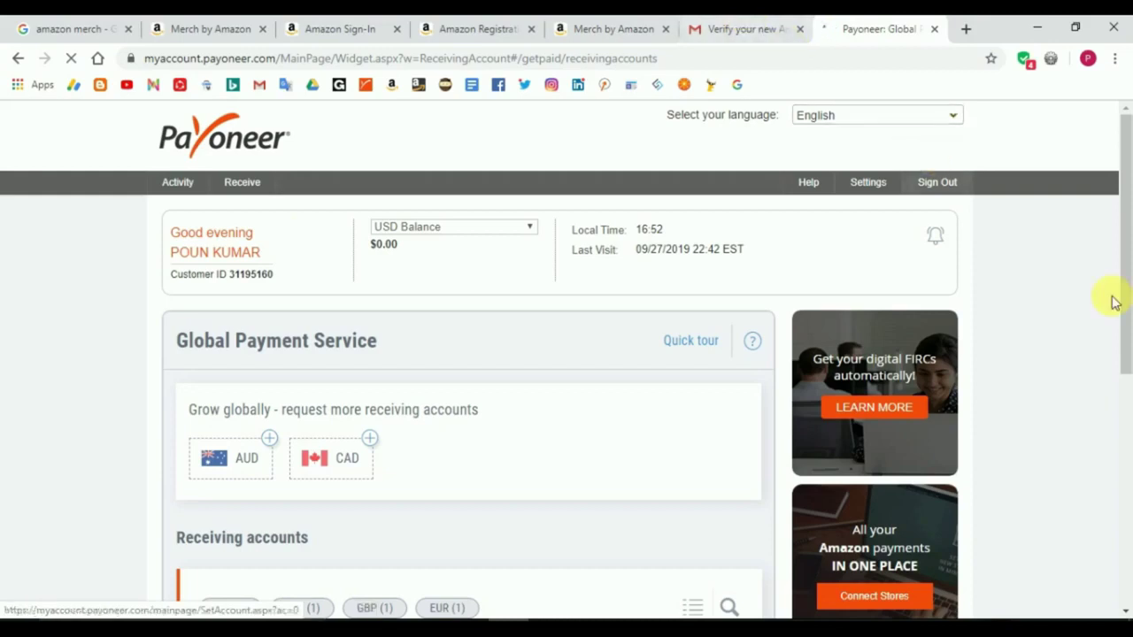
drag(1122, 300, 1092, 344)
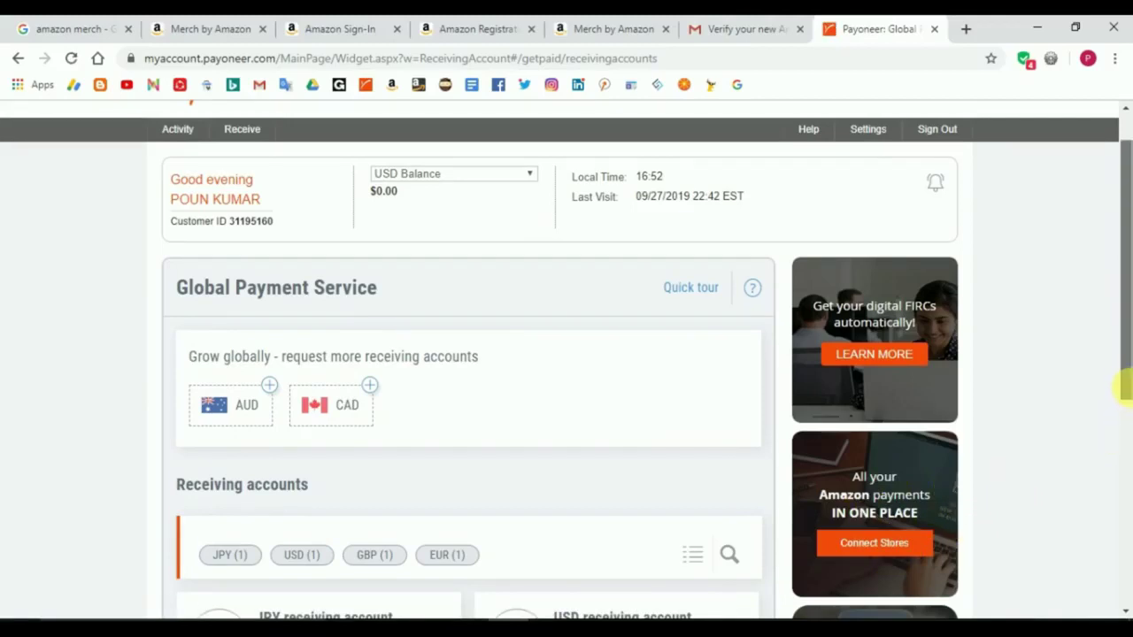
drag(1125, 384, 1125, 503)
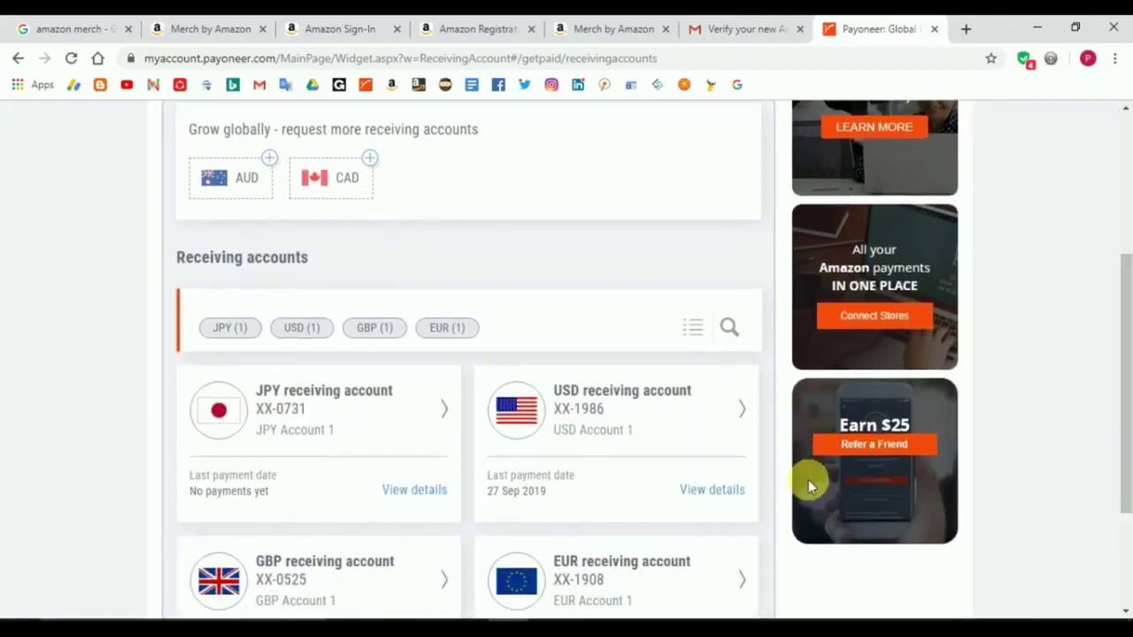
click(673, 398)
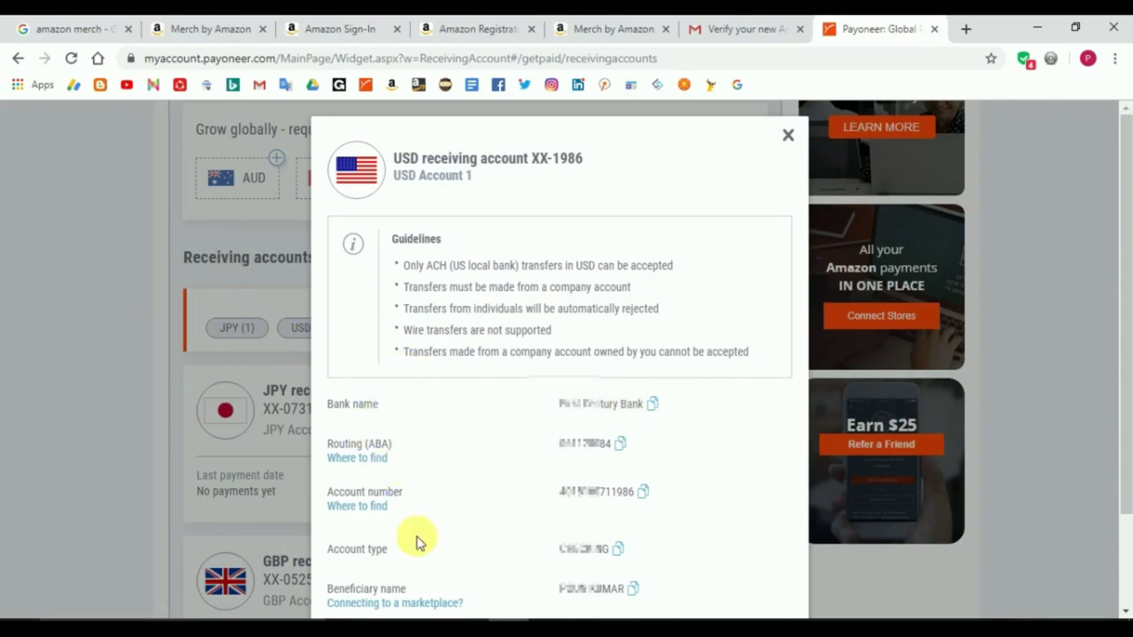
click(635, 588)
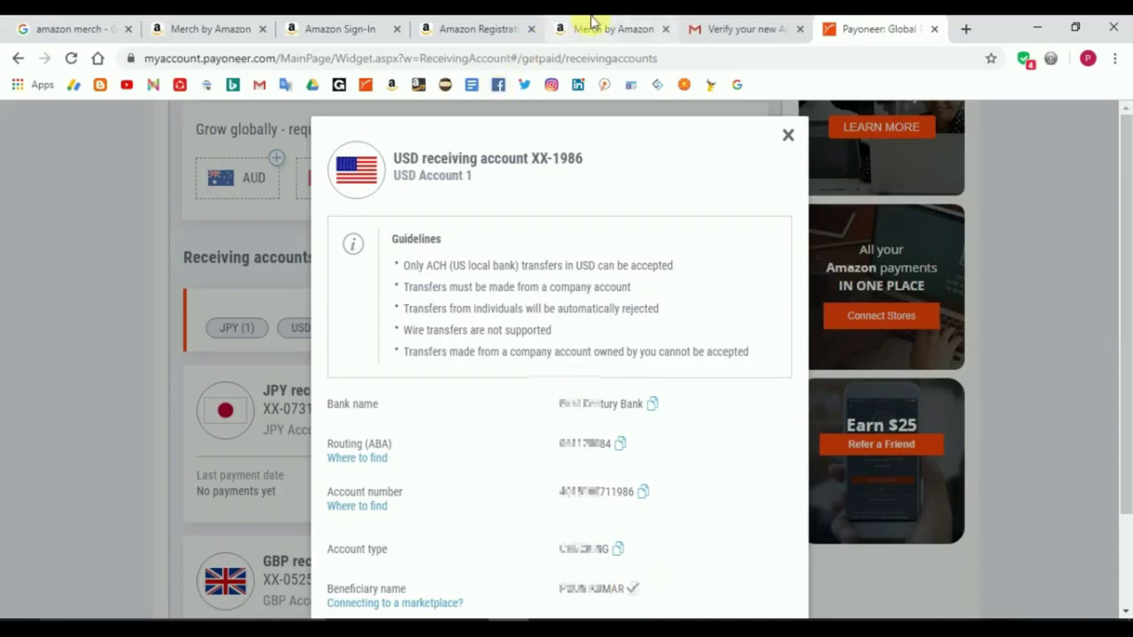
click(592, 20)
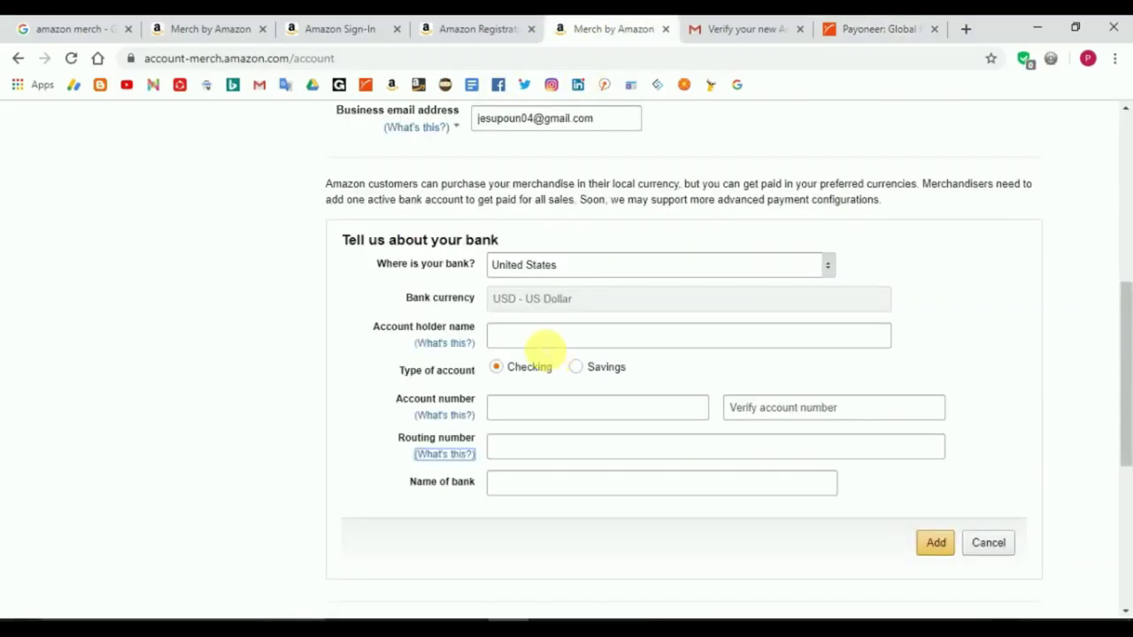
Step: Paste the beneficiary name as account holder and set the account type to Savings
click(542, 343)
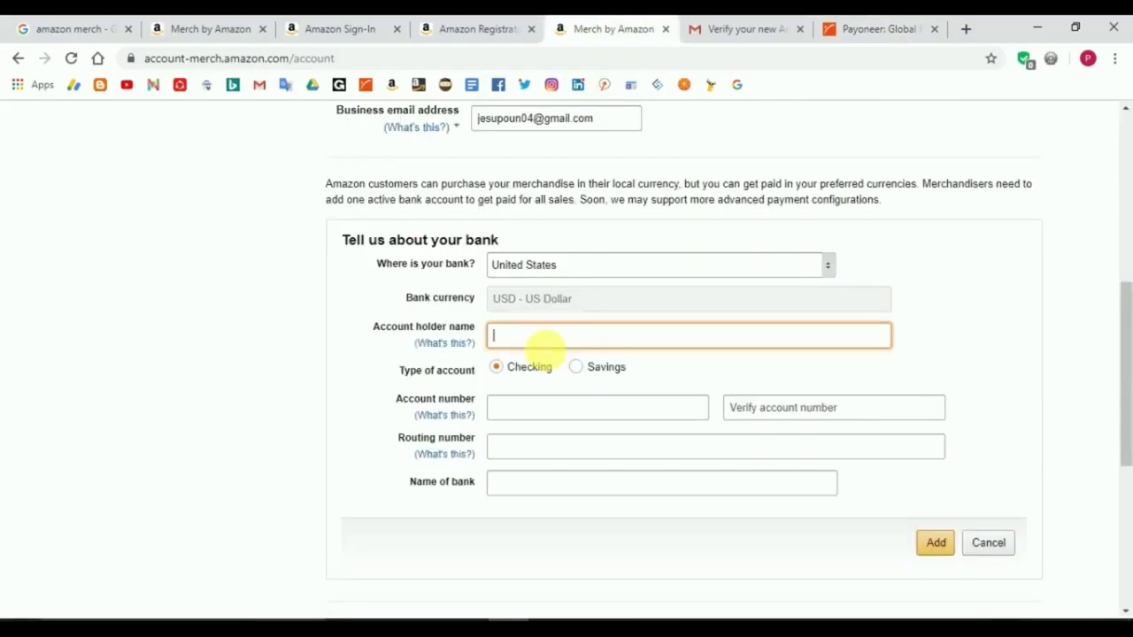
key(ctrl+v)
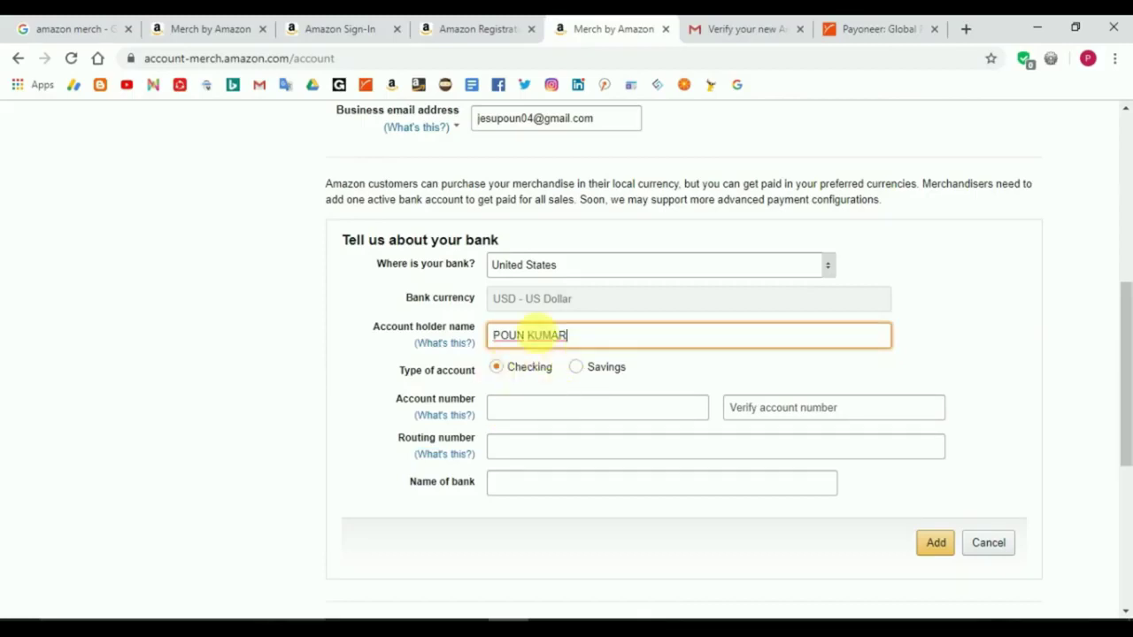
click(585, 378)
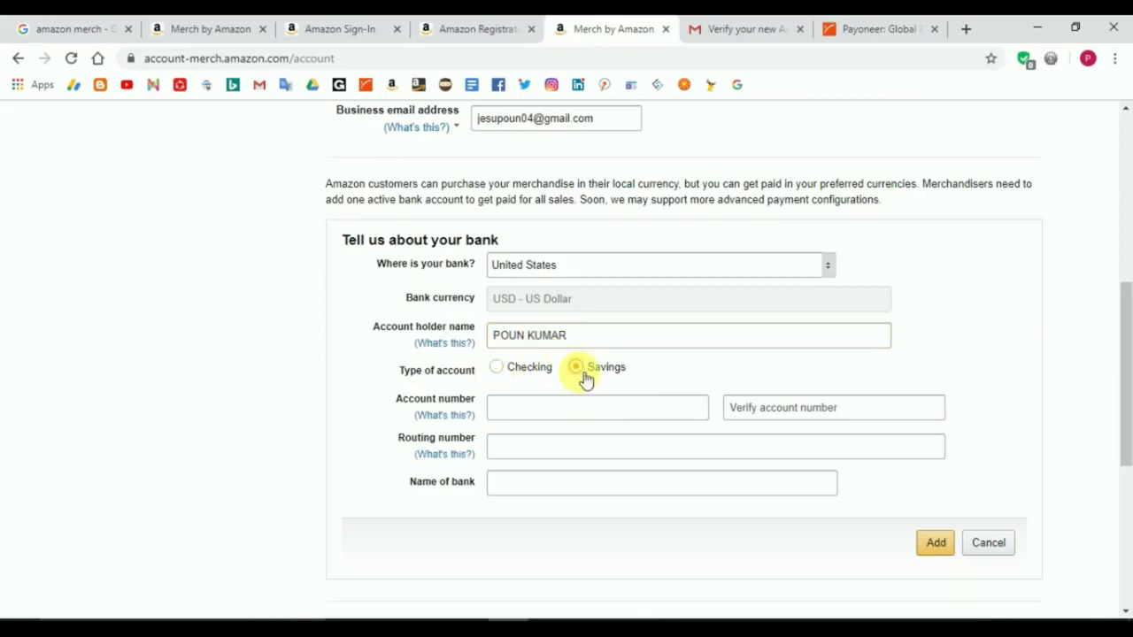
click(585, 411)
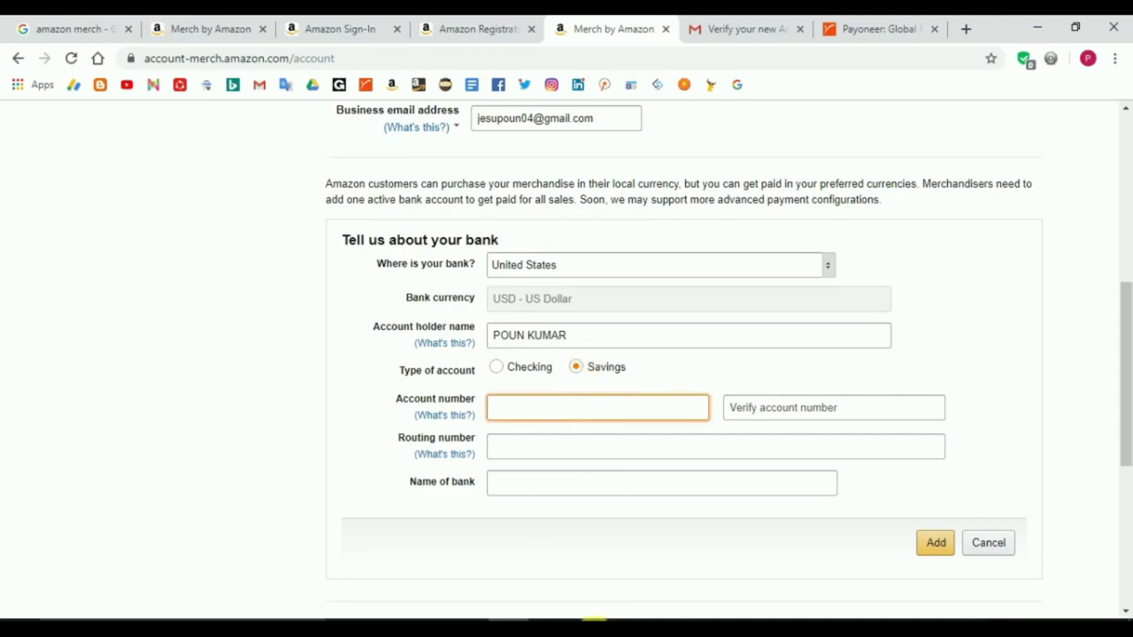
Step: Copy the USD account number from Payoneer into both account number fields
click(842, 26)
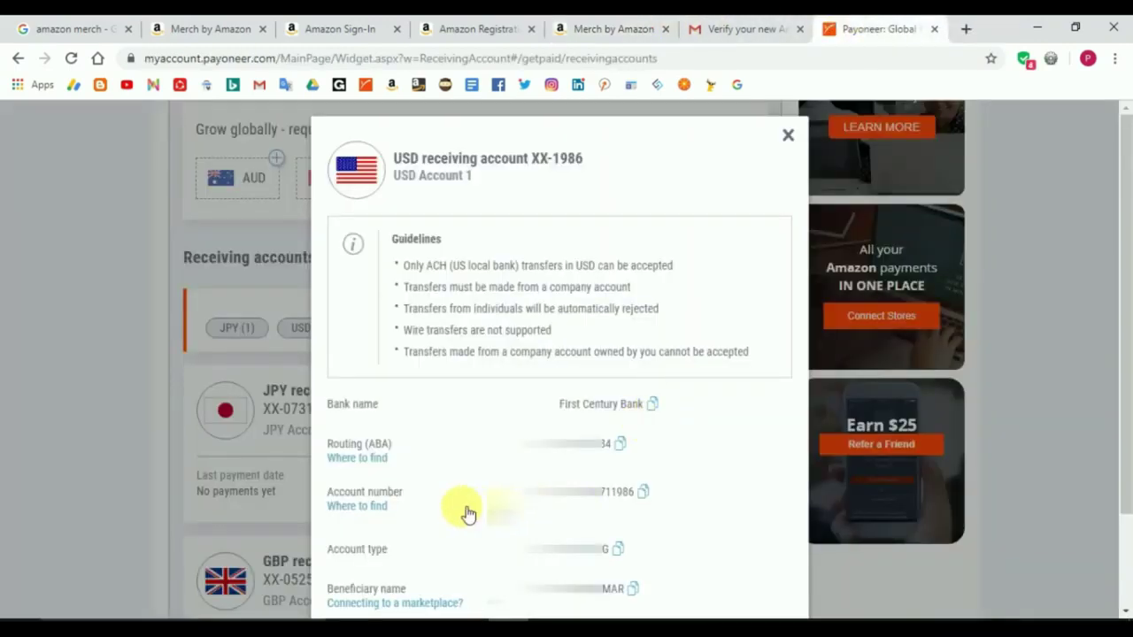
click(641, 492)
click(630, 26)
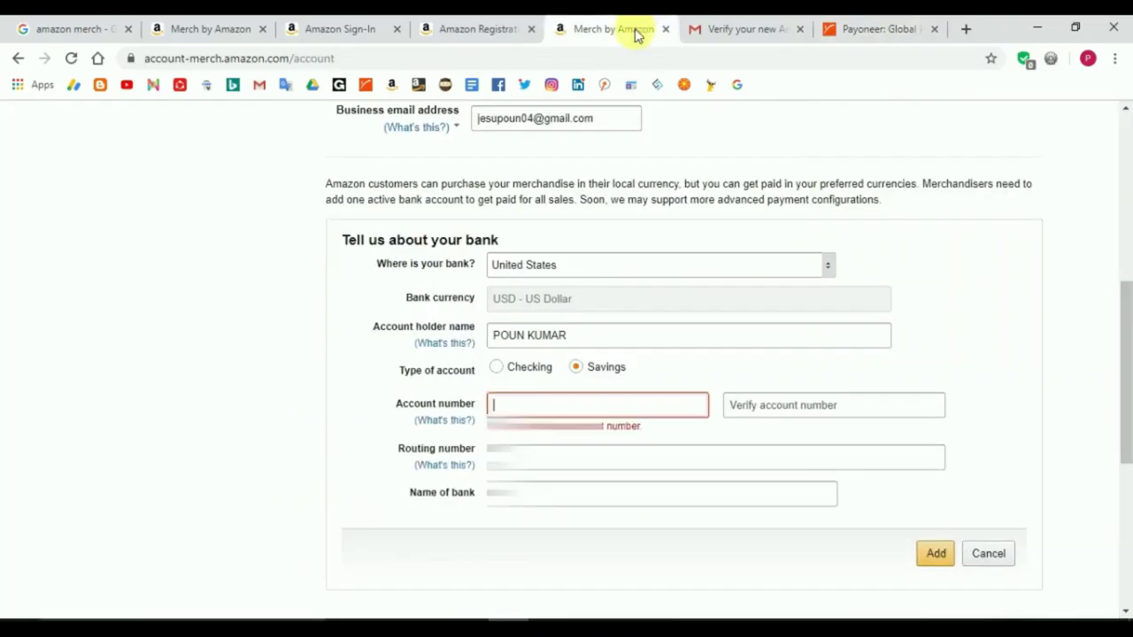
key(ctrl+v)
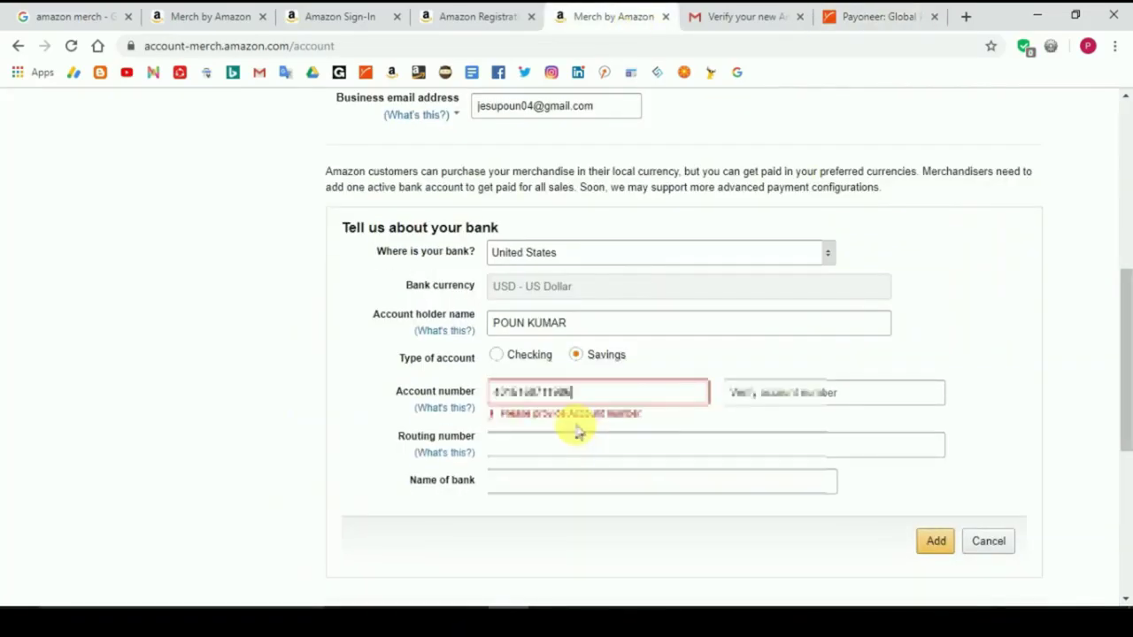
click(767, 403)
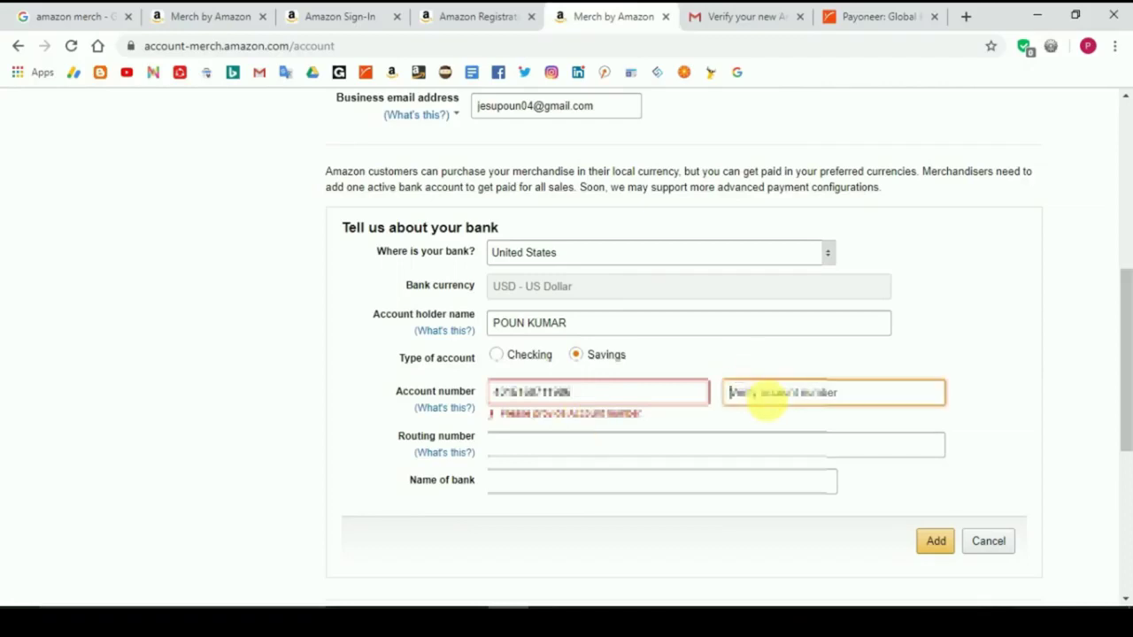
key(ctrl+v)
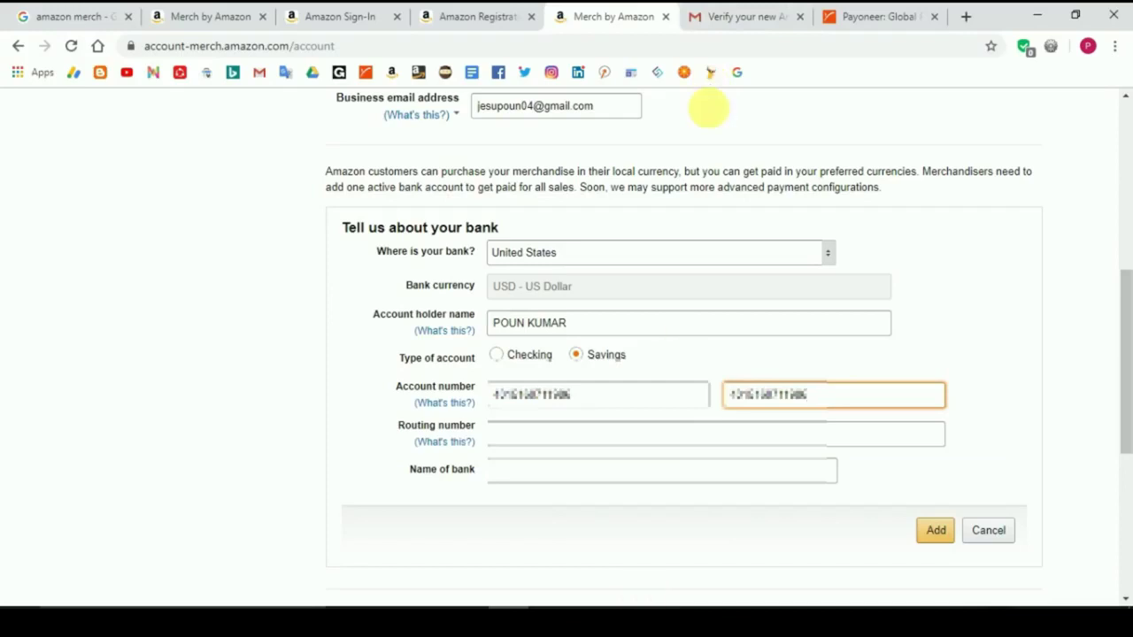
Step: Fill in the routing number copied from Payoneer
click(862, 14)
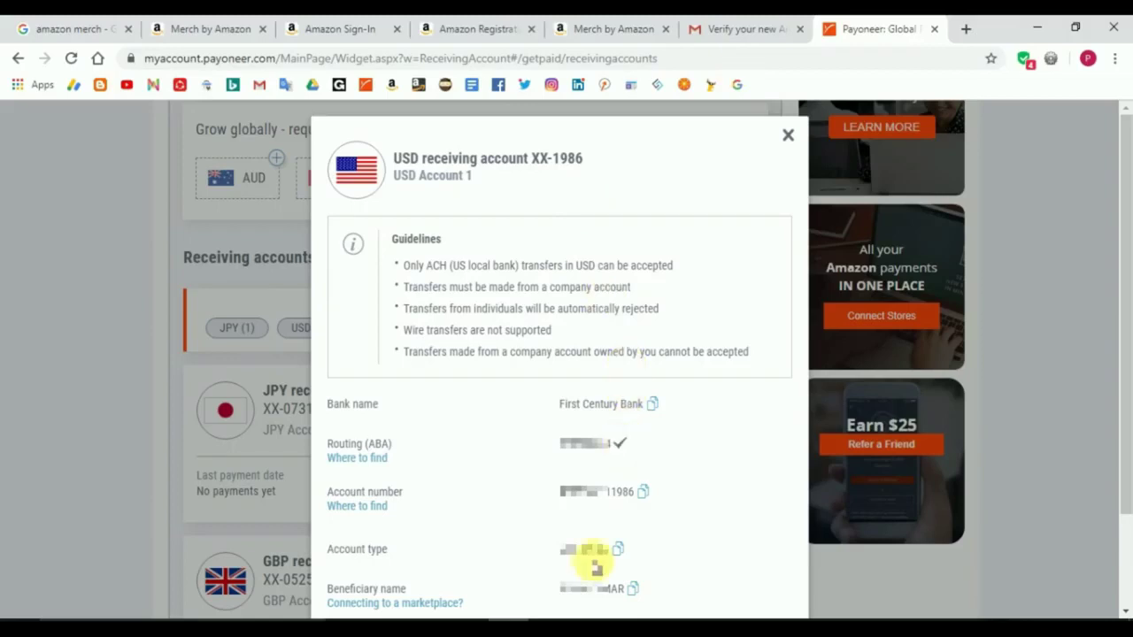
click(622, 21)
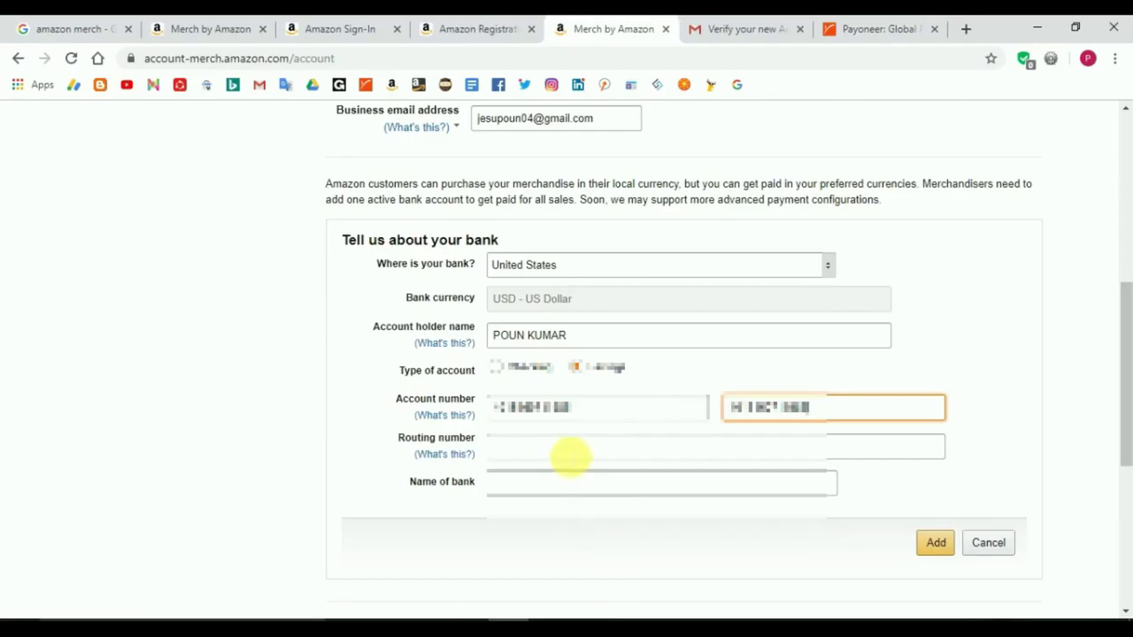
click(569, 455)
key(ctrl+v)
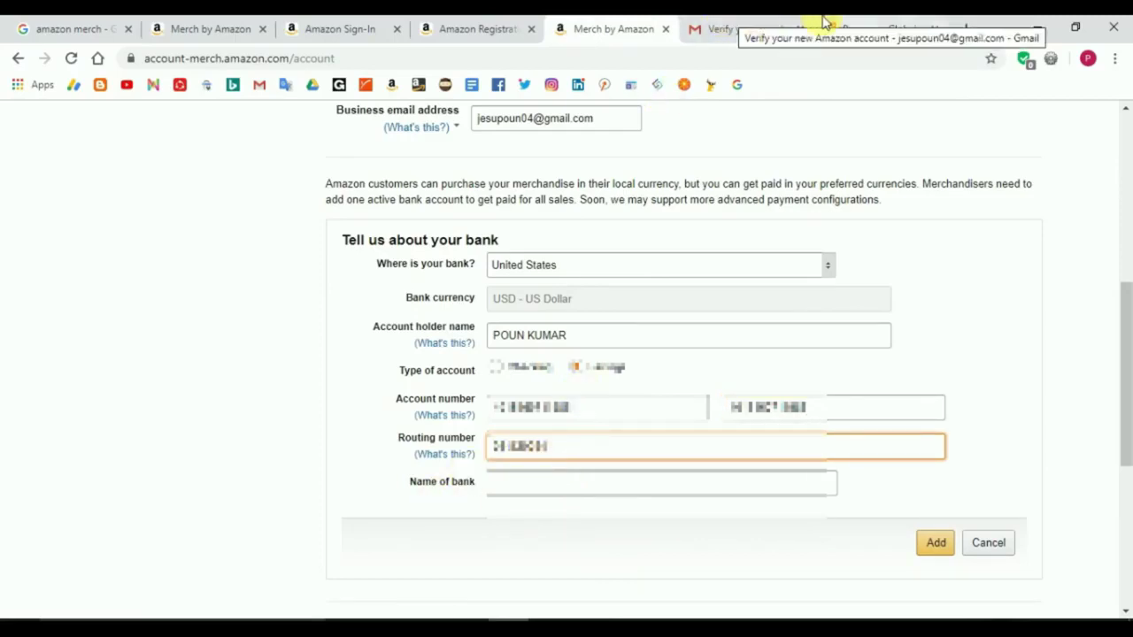
Step: Enter First Century Bank as the bank name and add the account to payment details
click(832, 26)
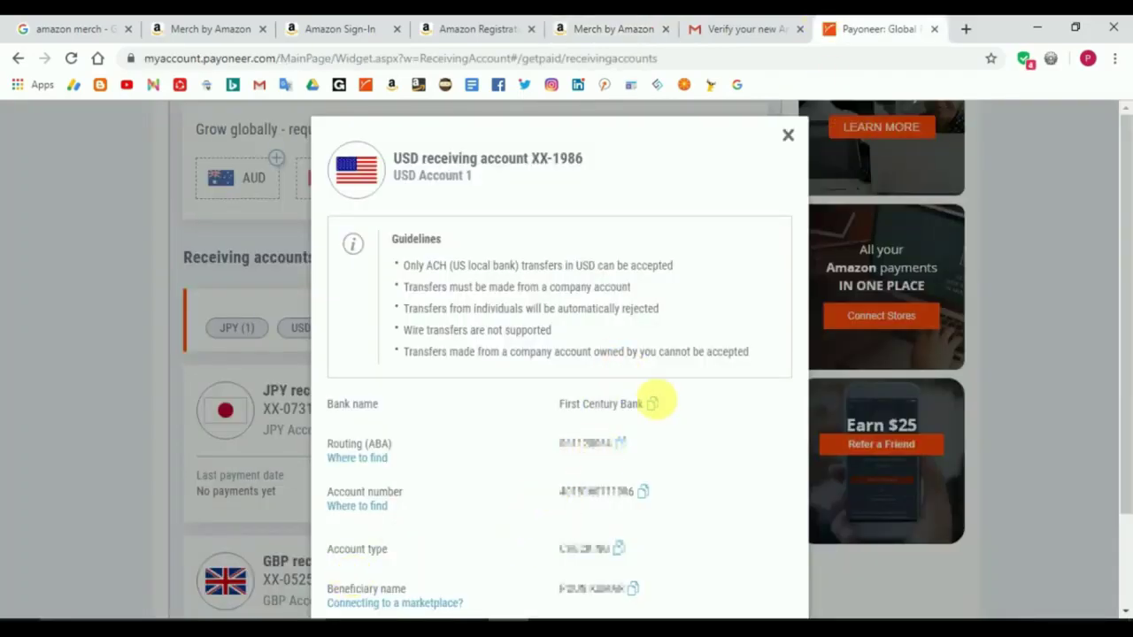
click(653, 404)
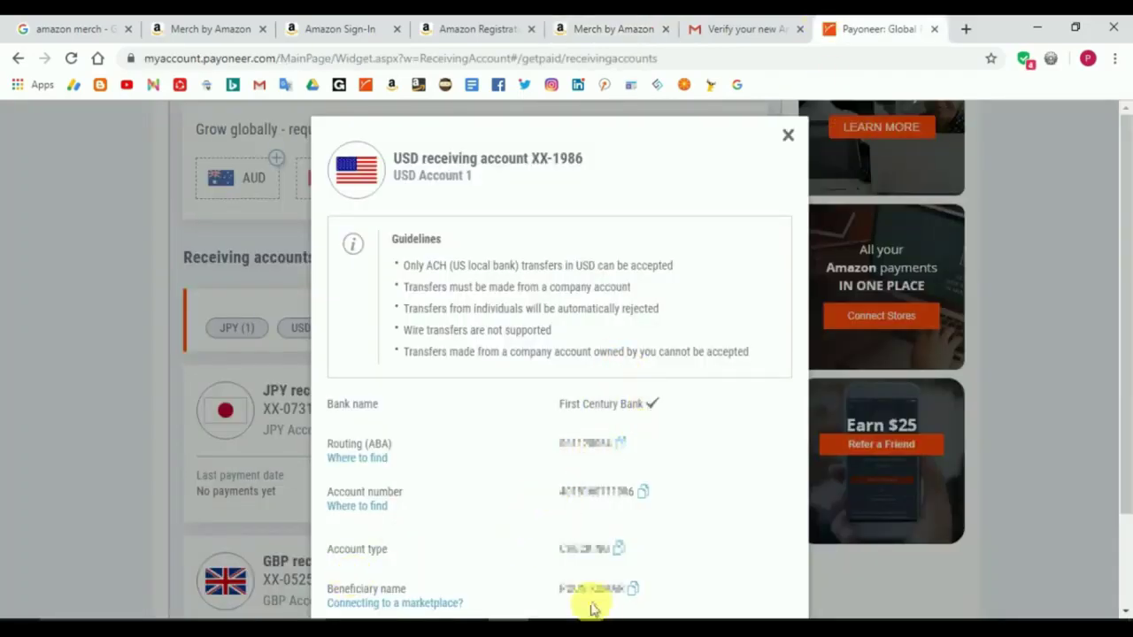
click(613, 27)
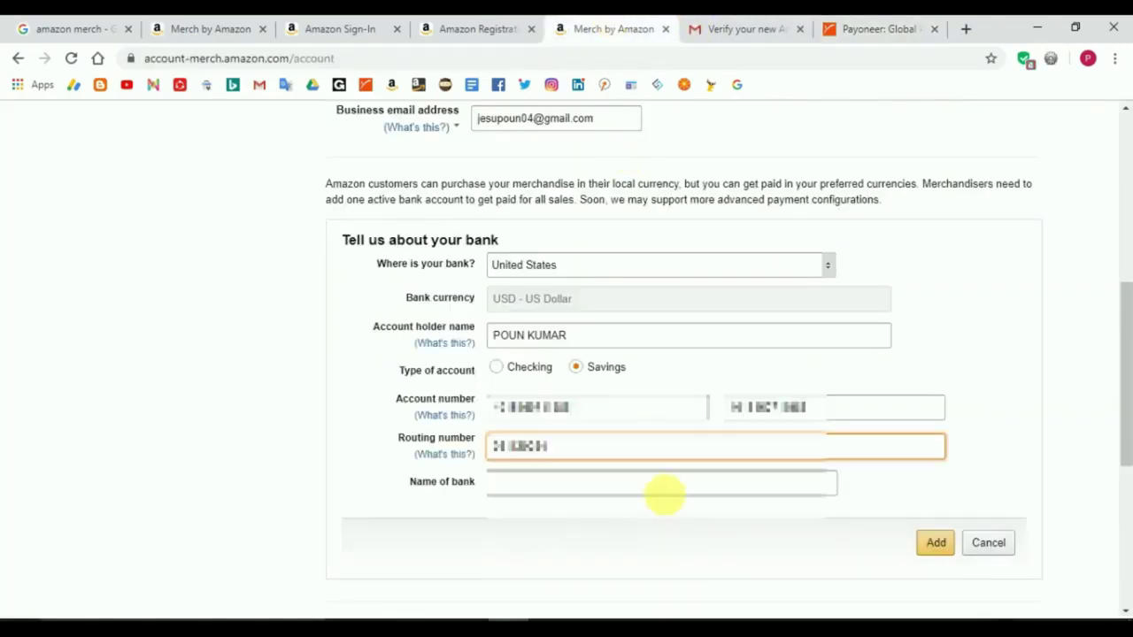
click(668, 494)
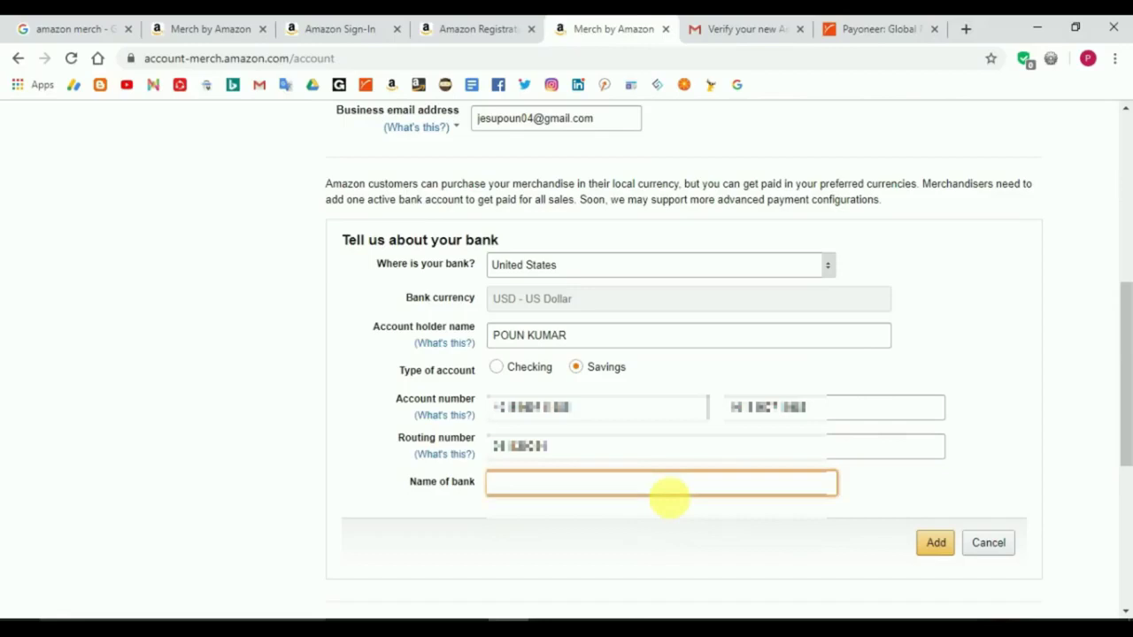
key(ctrl+v)
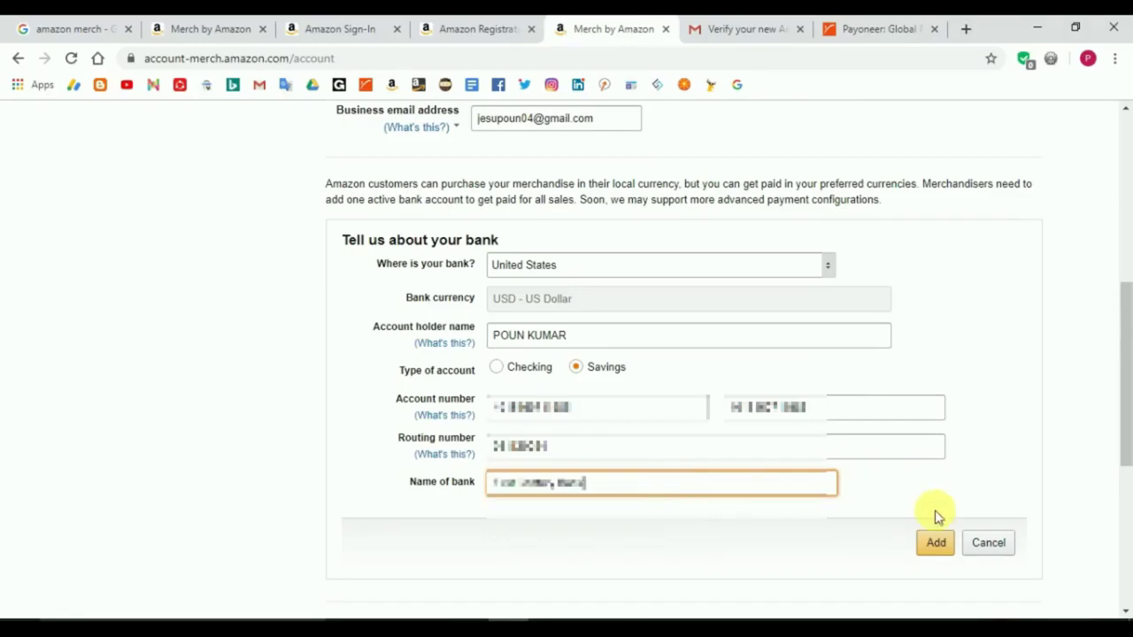
click(941, 549)
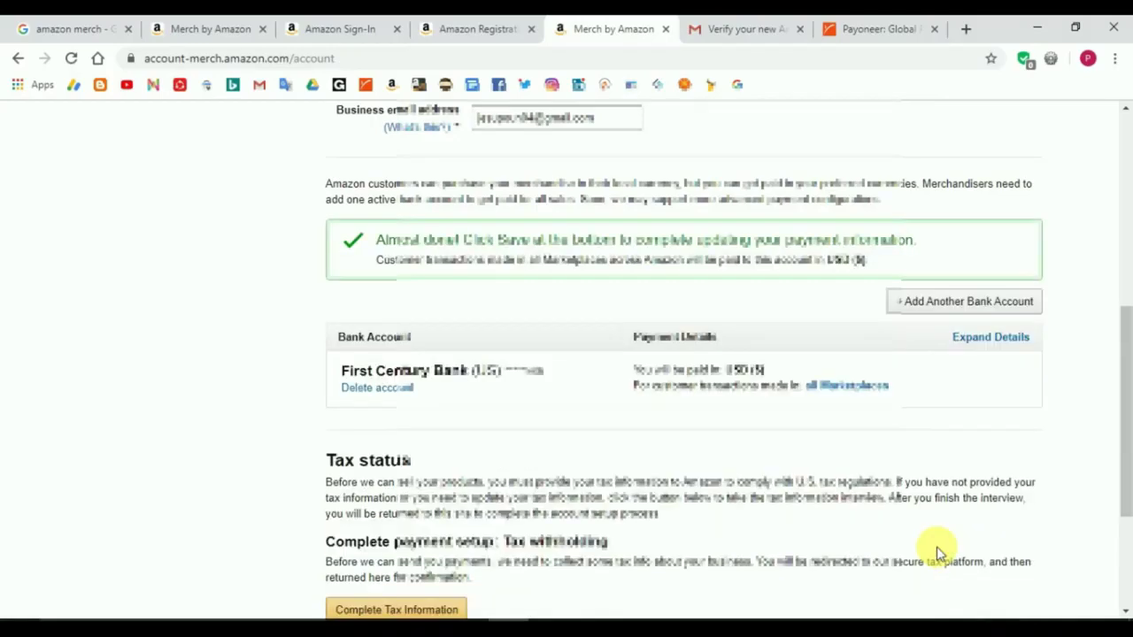
Step: Scroll through My Account to verify the First Century Bank (US) account is listed for USD payouts
drag(1120, 400, 1124, 226)
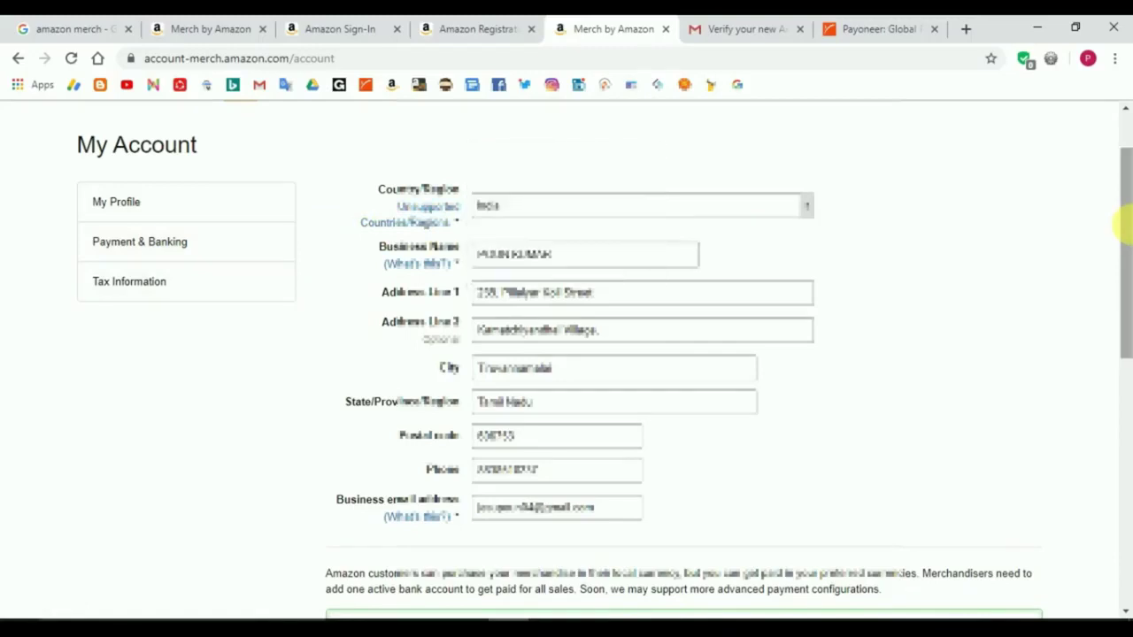
drag(1124, 248, 1124, 444)
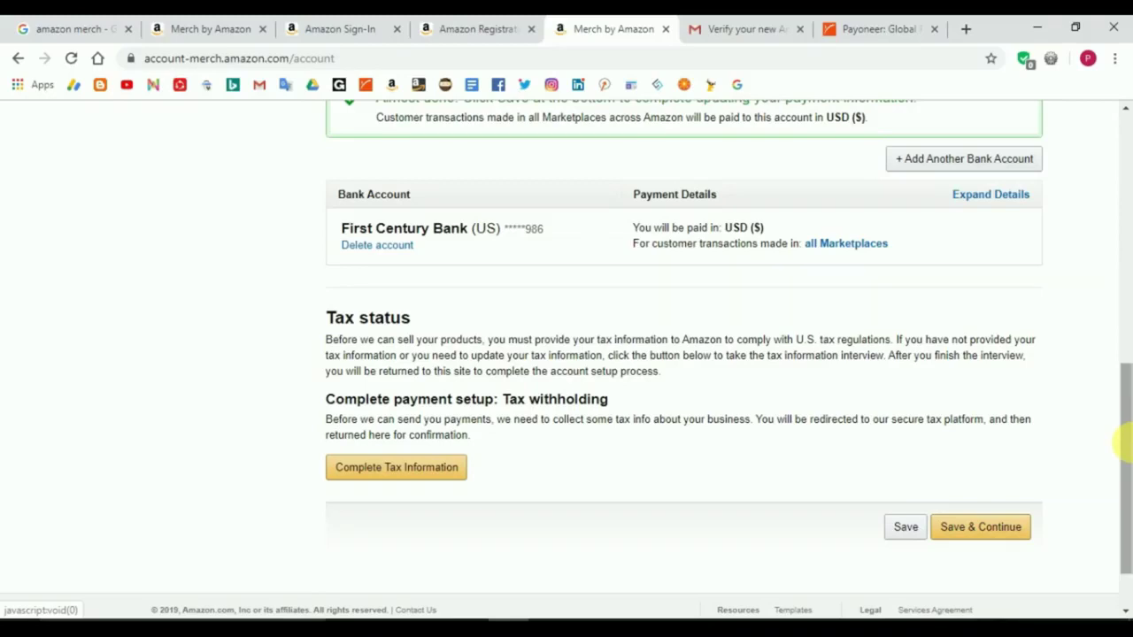
Step: Start the tax information interview, saving the pending account changes first
click(425, 467)
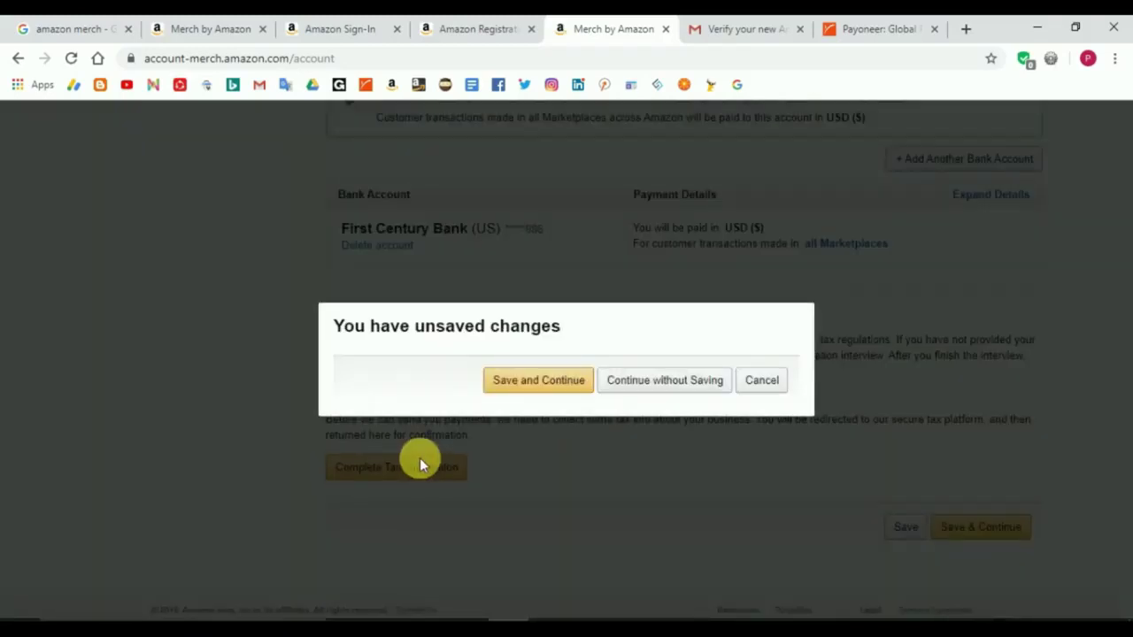
click(563, 389)
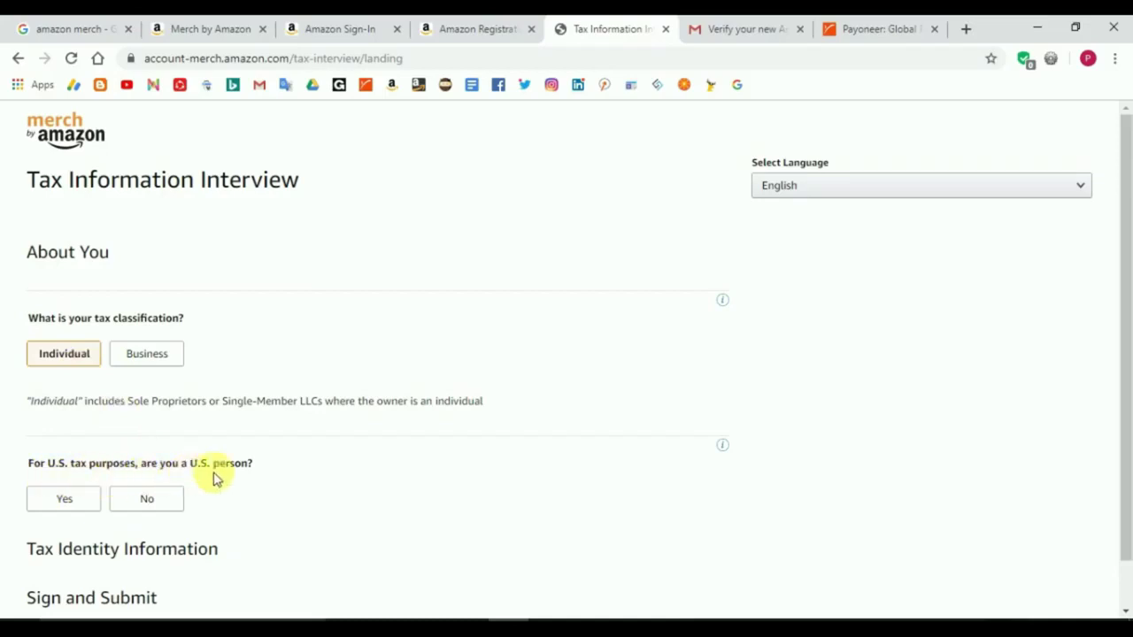
Step: Answer No to both U.S. person and intermediary questions
click(177, 509)
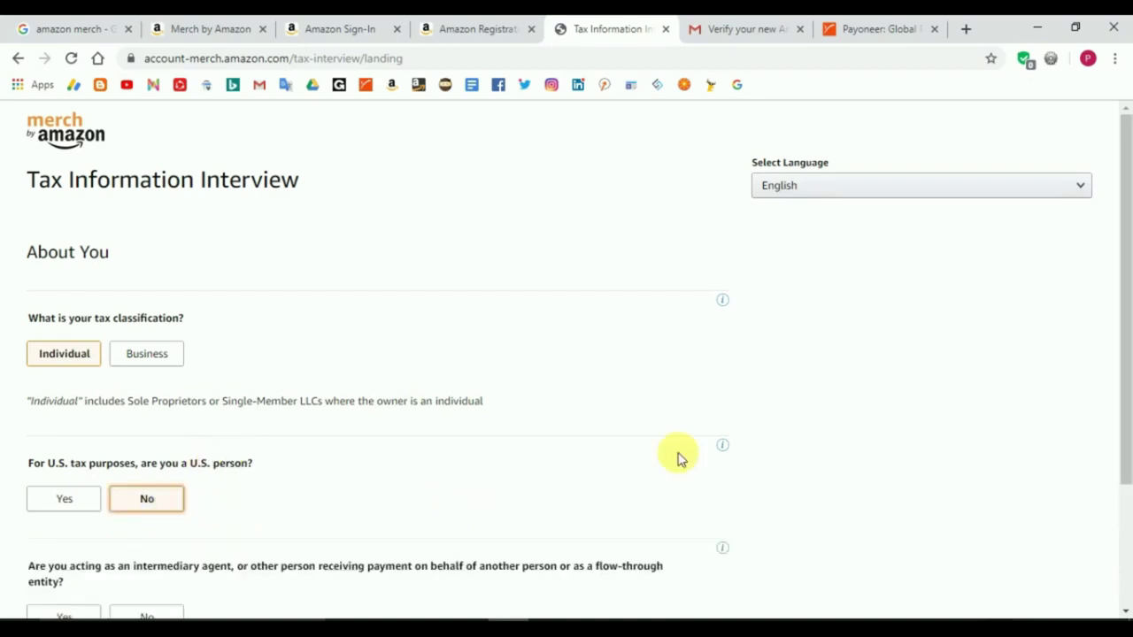
drag(1121, 334, 1121, 435)
click(165, 479)
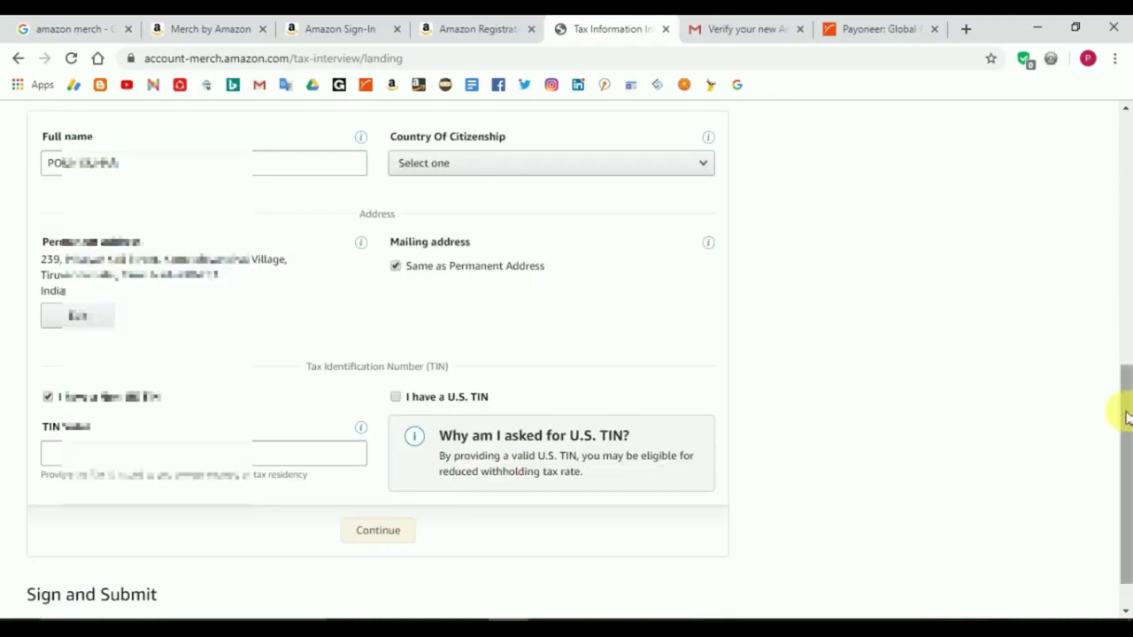
drag(1128, 416, 1124, 333)
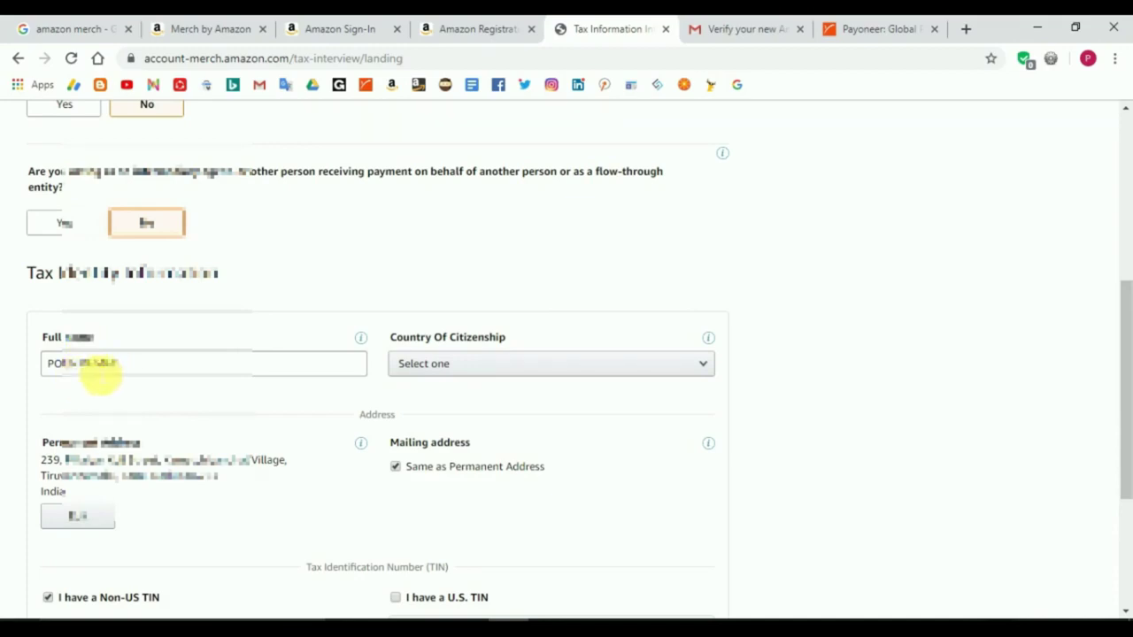
Step: Check the prefilled full name and set country of citizenship to India
click(85, 370)
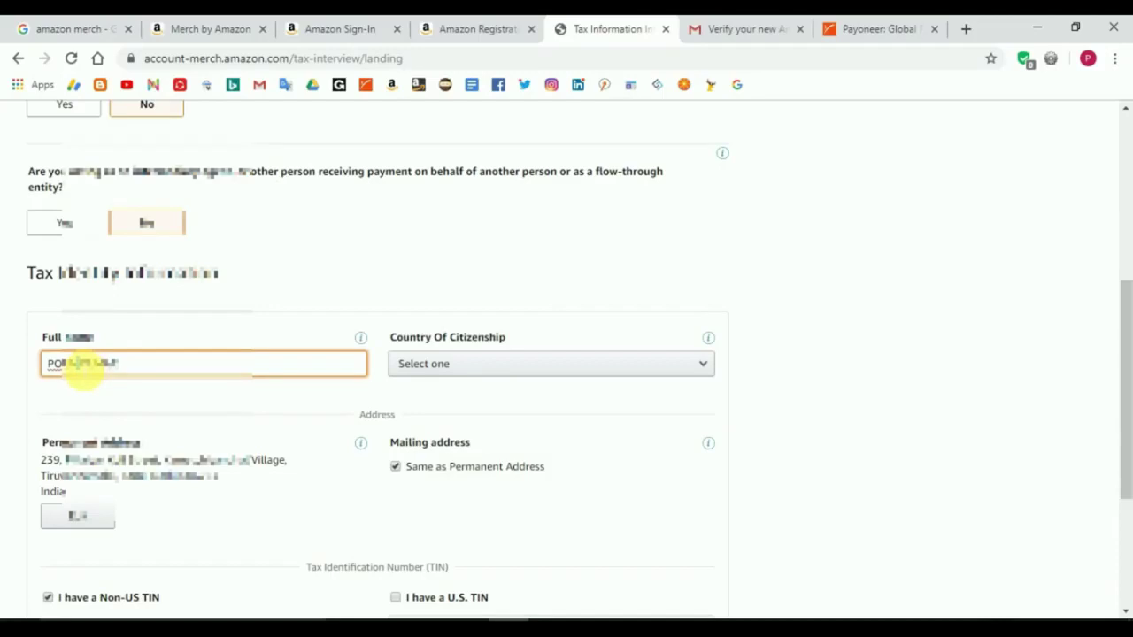
click(519, 366)
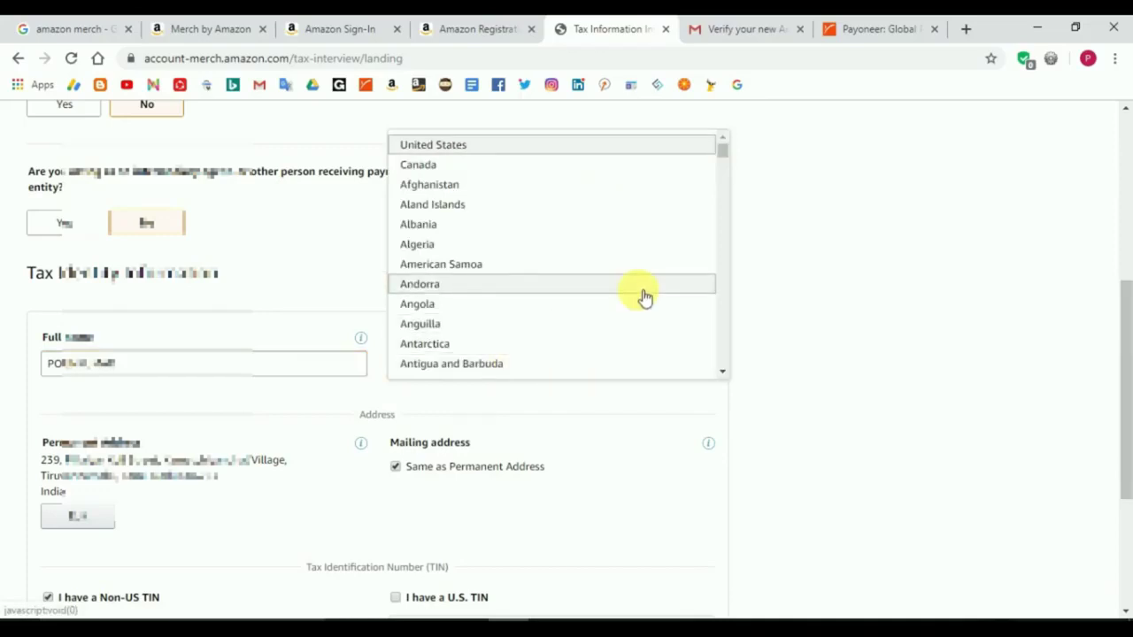
scroll(645, 295, down, 20)
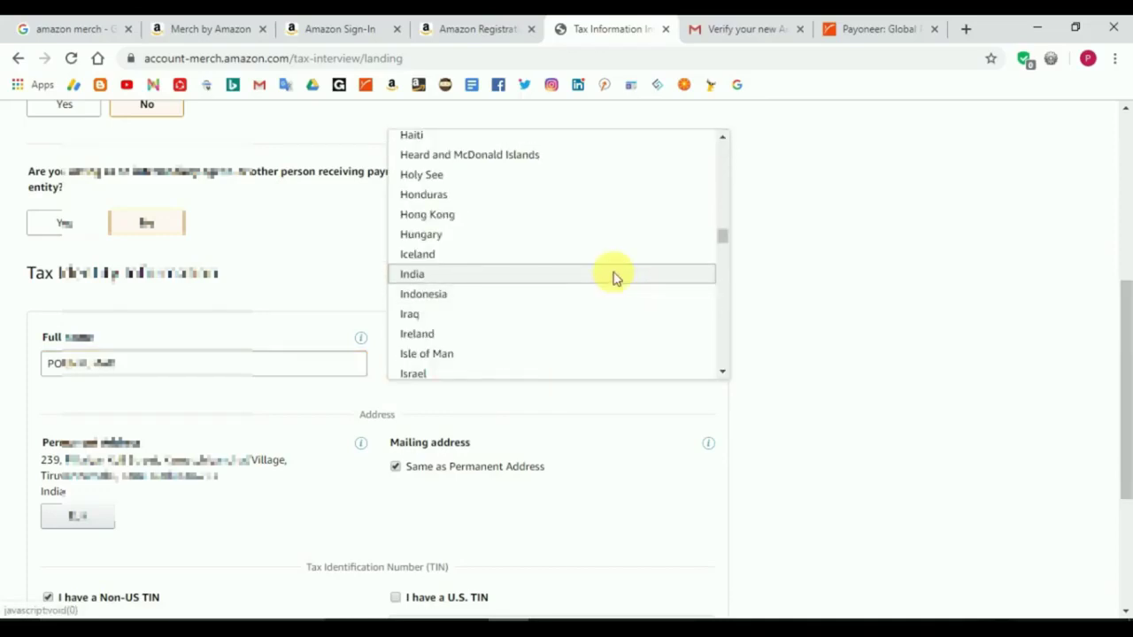
click(615, 276)
scroll(1124, 421, down, 1)
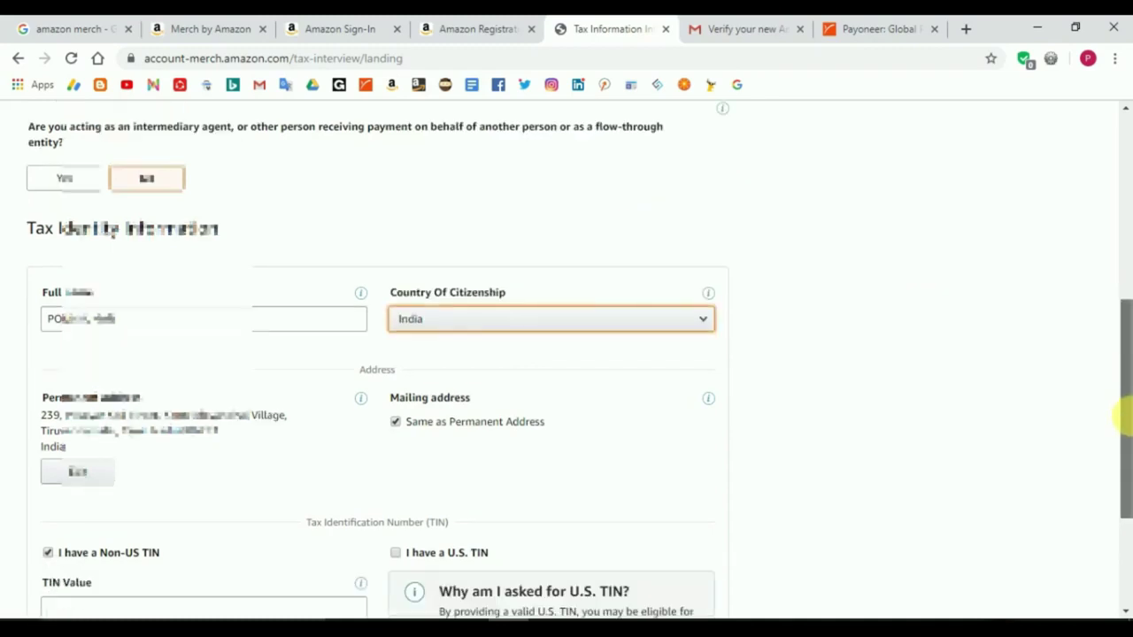
scroll(1124, 421, down, 2)
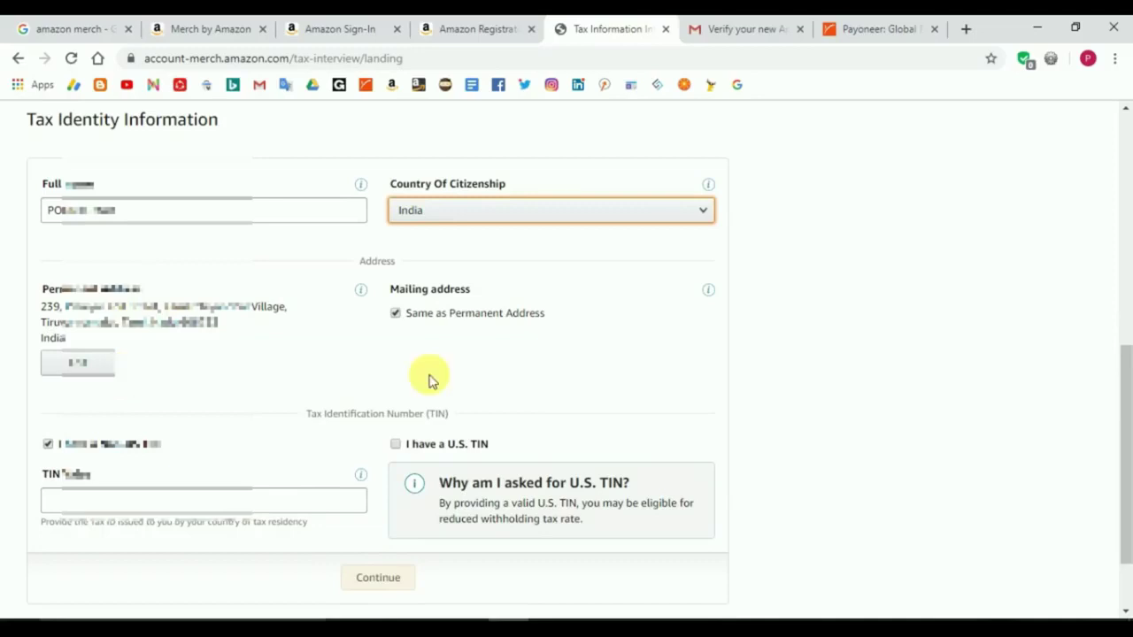
Step: Type your tax ID into the TIN Value field and review the tax identity details
scroll(1125, 449, down, 2)
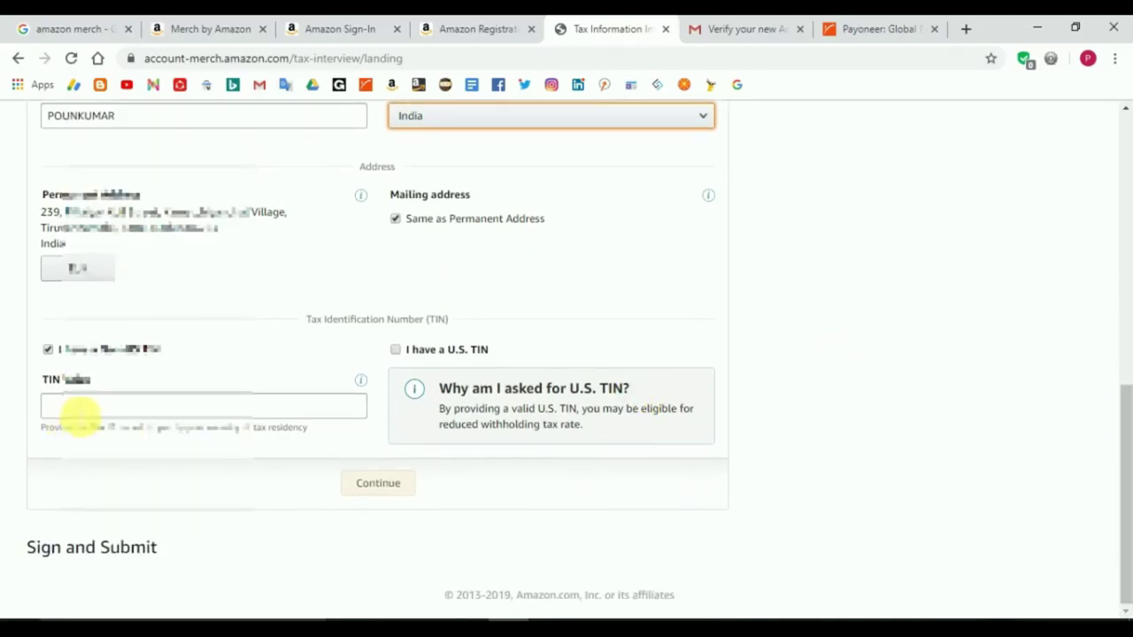
click(78, 411)
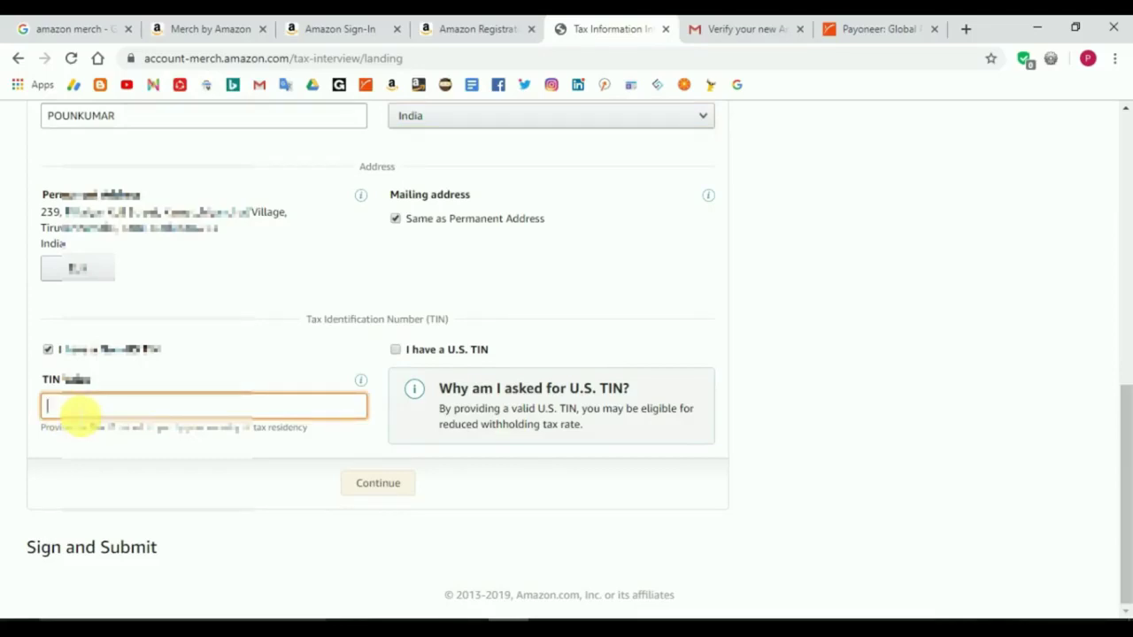
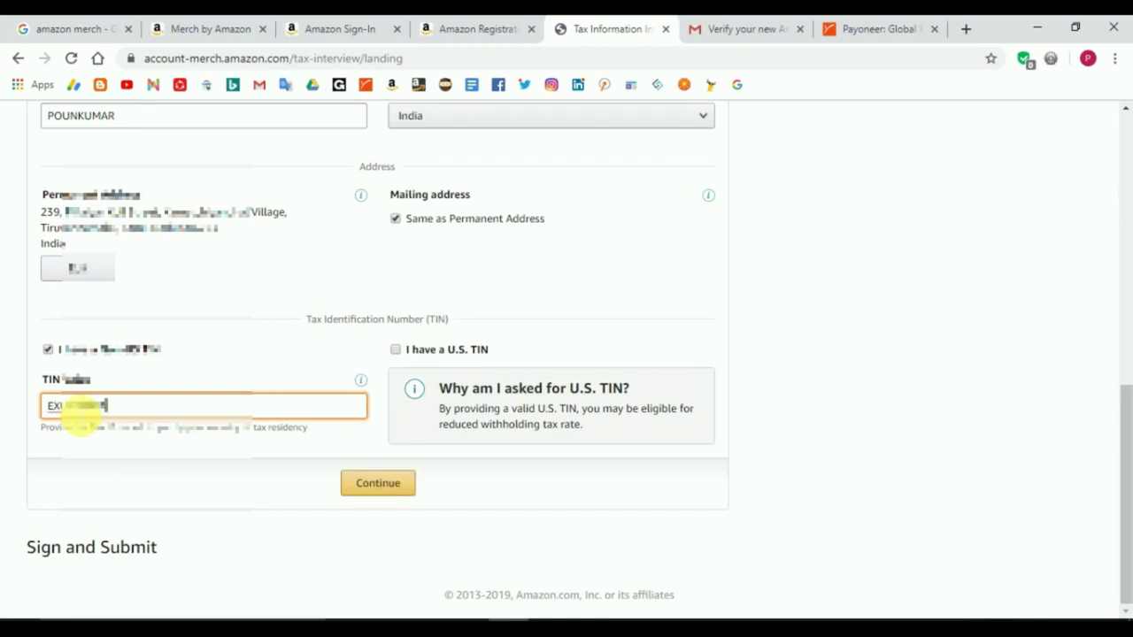
drag(1125, 481, 1125, 253)
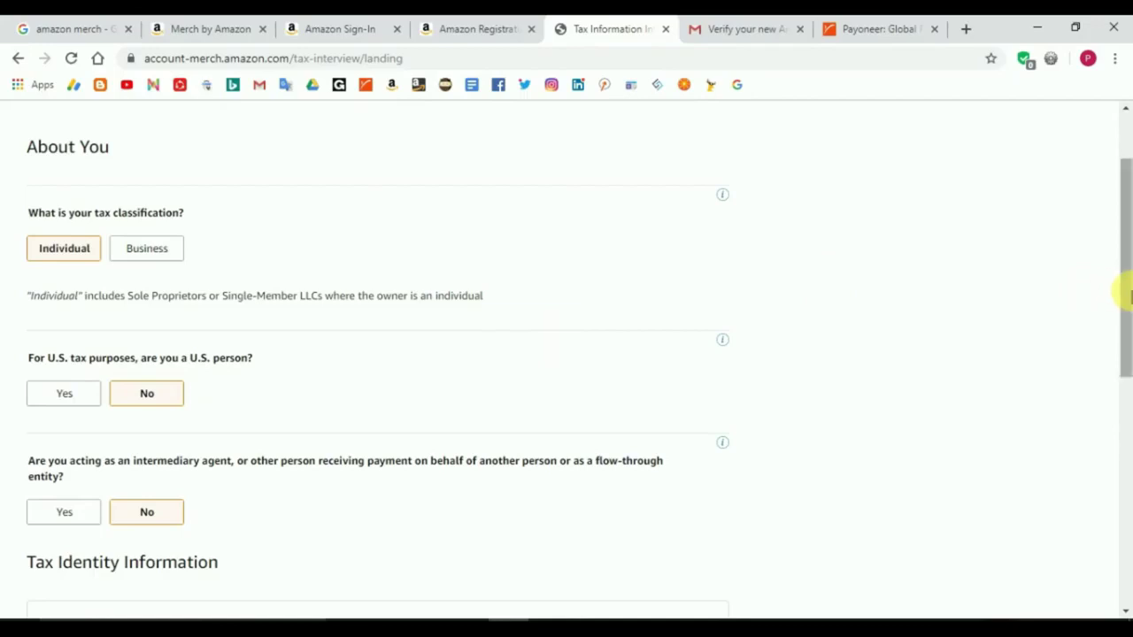
drag(1125, 297, 1124, 352)
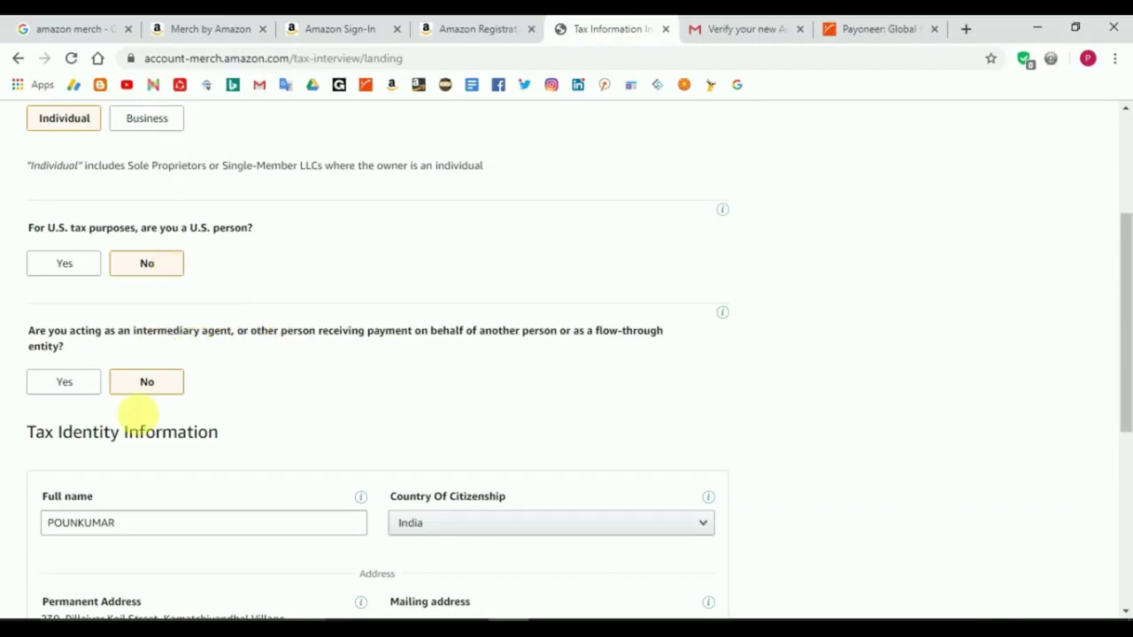
drag(1125, 332, 1123, 379)
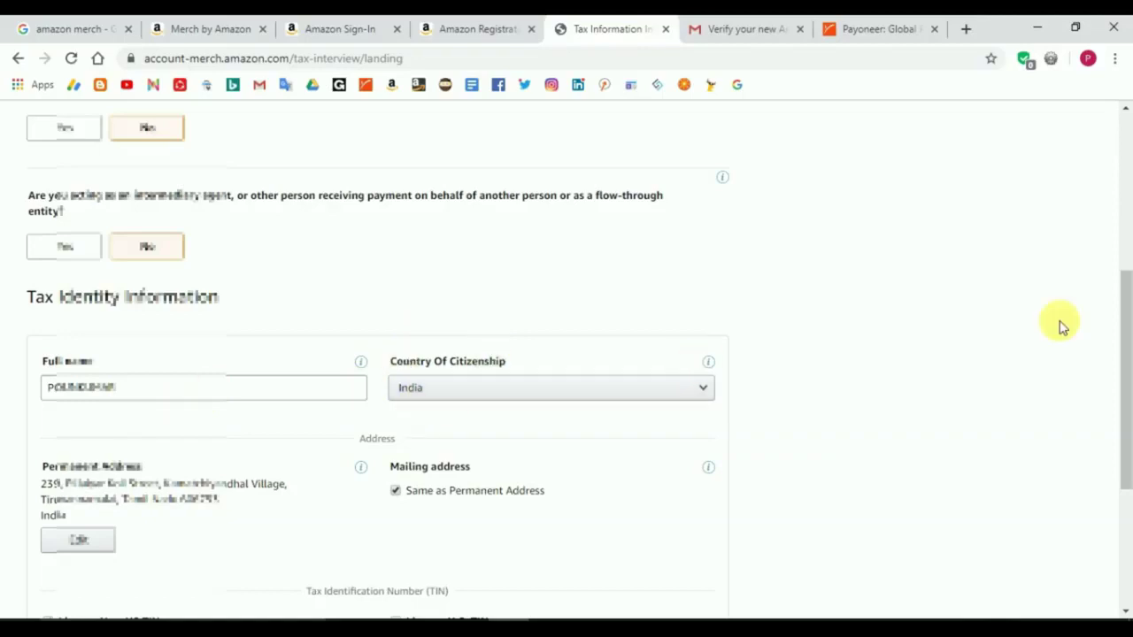
drag(1125, 330, 1126, 400)
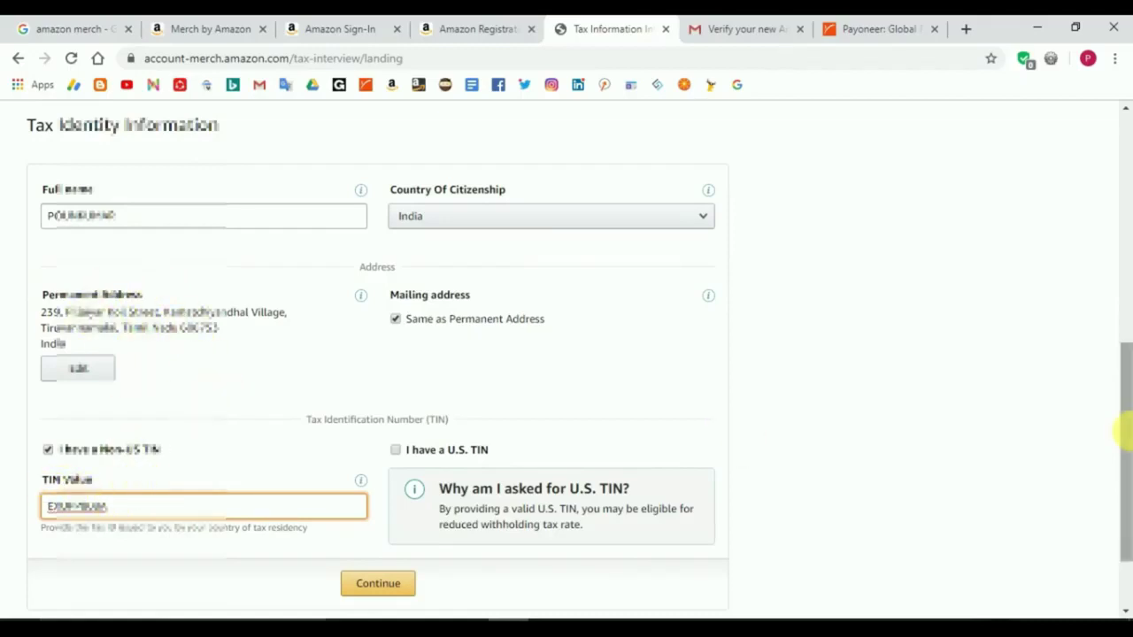
drag(1124, 456, 1118, 498)
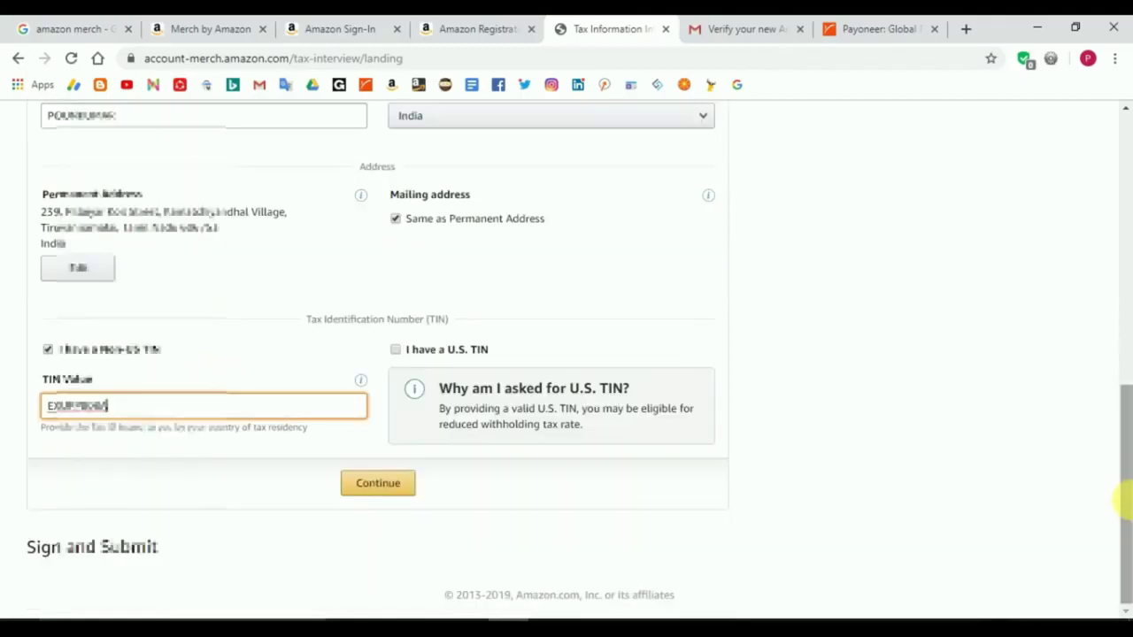
Step: Continue to tax treaty benefits and confirm India as country of tax residence
click(378, 483)
drag(1121, 443, 1124, 529)
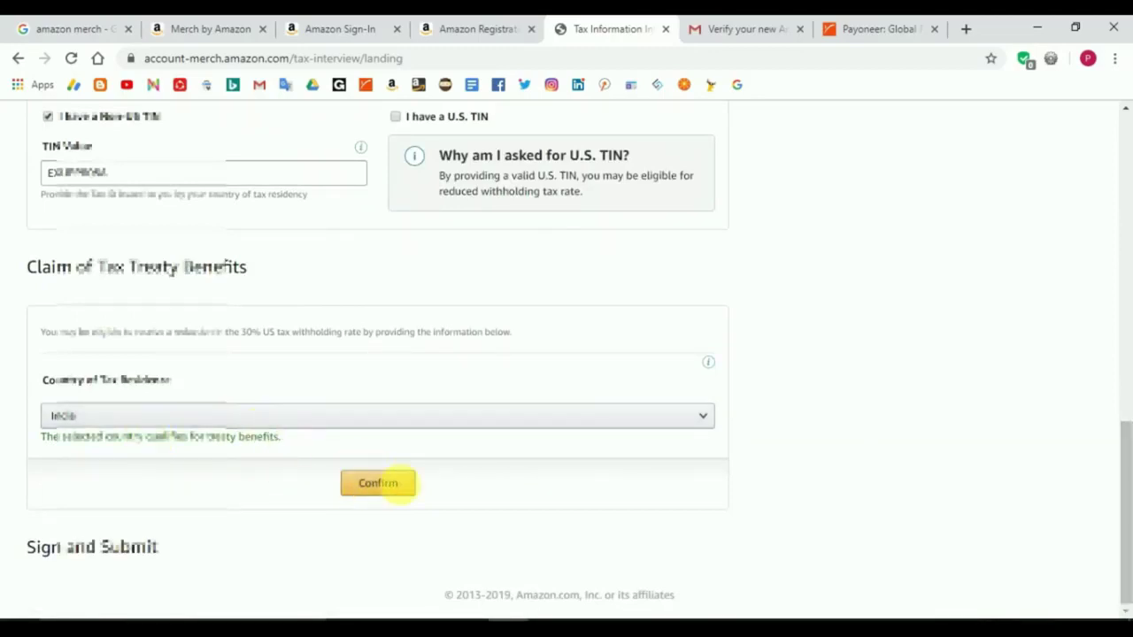
click(404, 492)
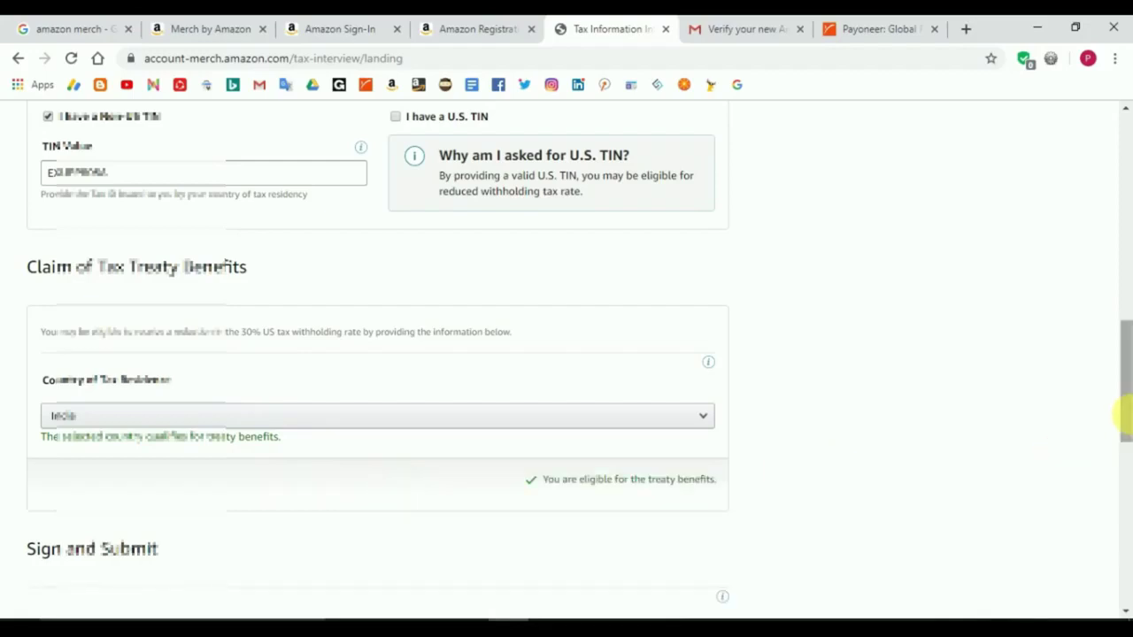
mouse_move(1125, 429)
mouse_down()
mouse_move(1120, 538)
mouse_move(1105, 539)
mouse_up()
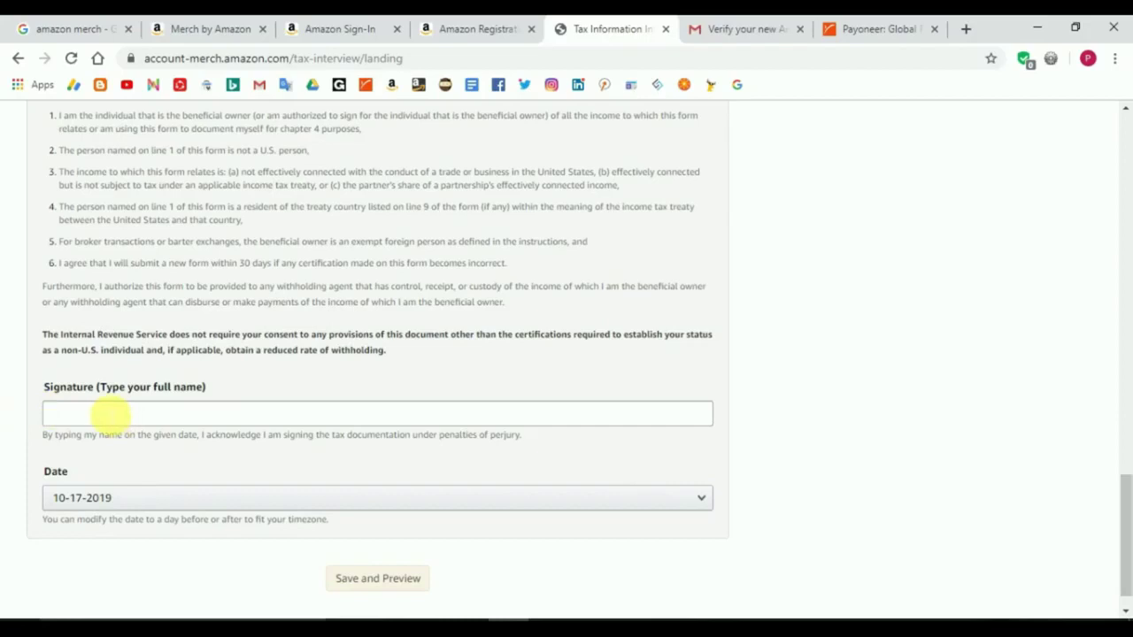
Step: Sign with your full name in the Signature field, then Save and Preview
click(110, 413)
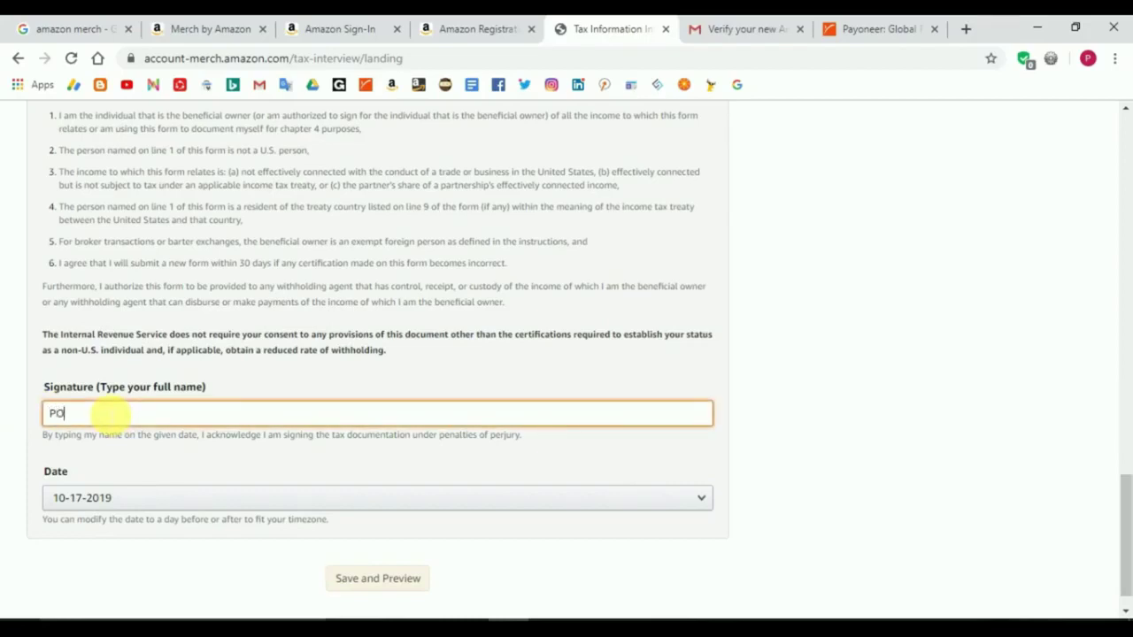
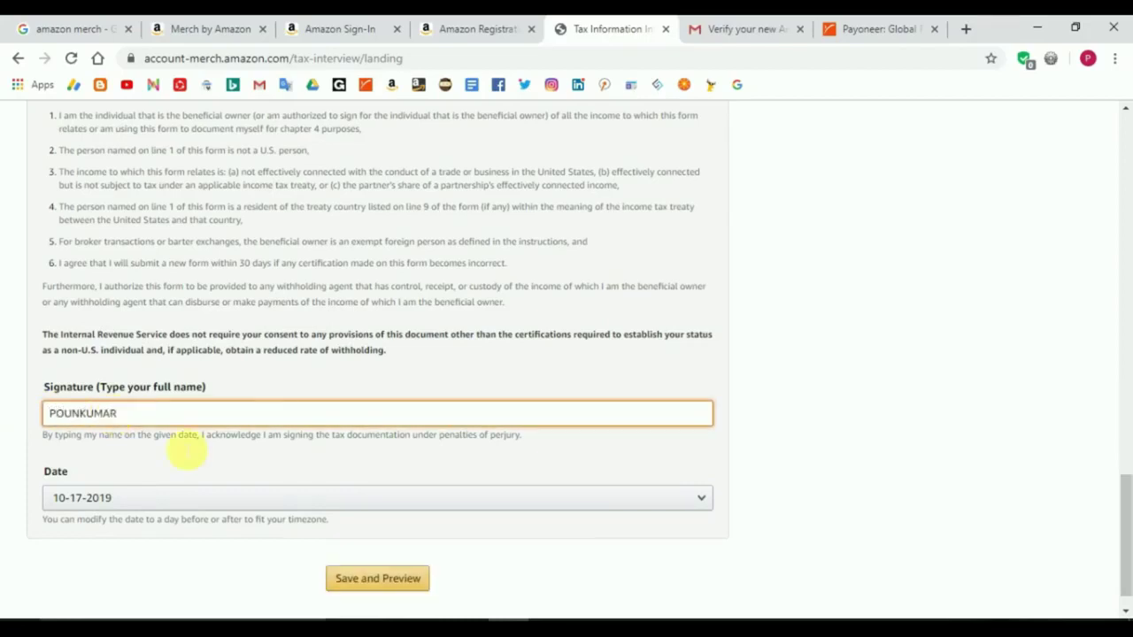
click(392, 584)
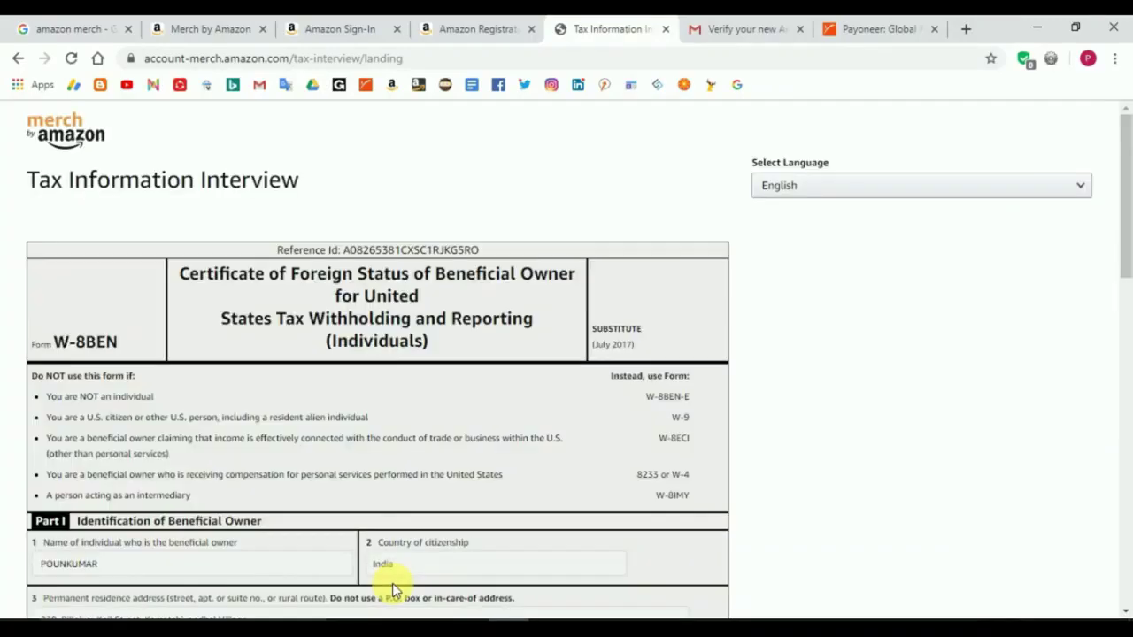
Step: Submit the W-8BEN form, validated at 15.0% withholding, and exit the interview
scroll(1126, 274, down, 1)
drag(1124, 274, 1126, 562)
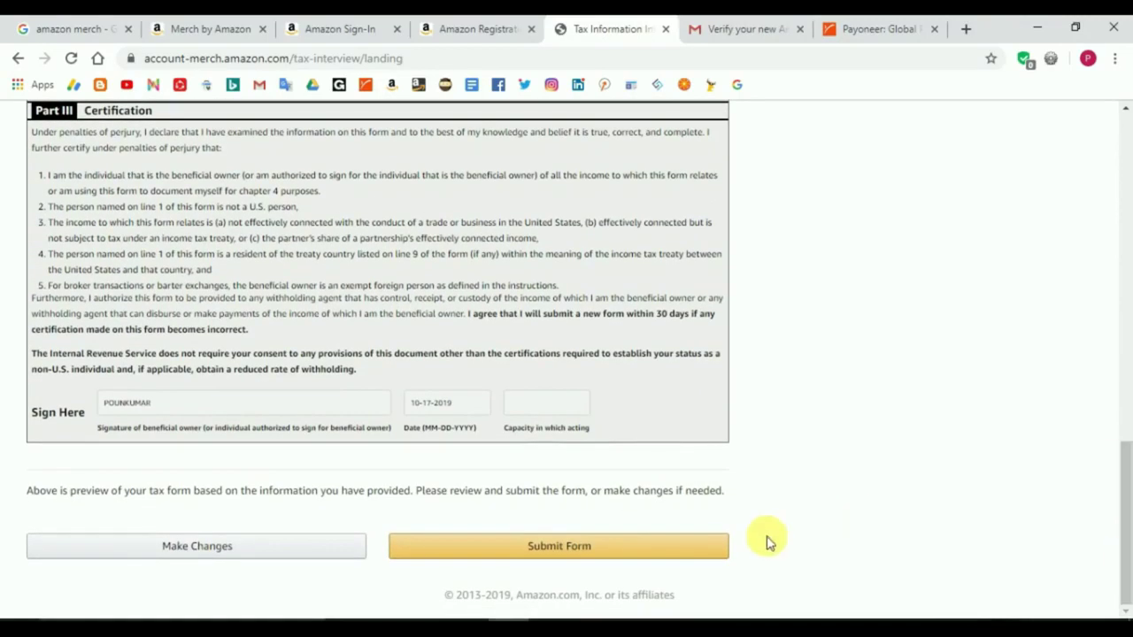
click(531, 563)
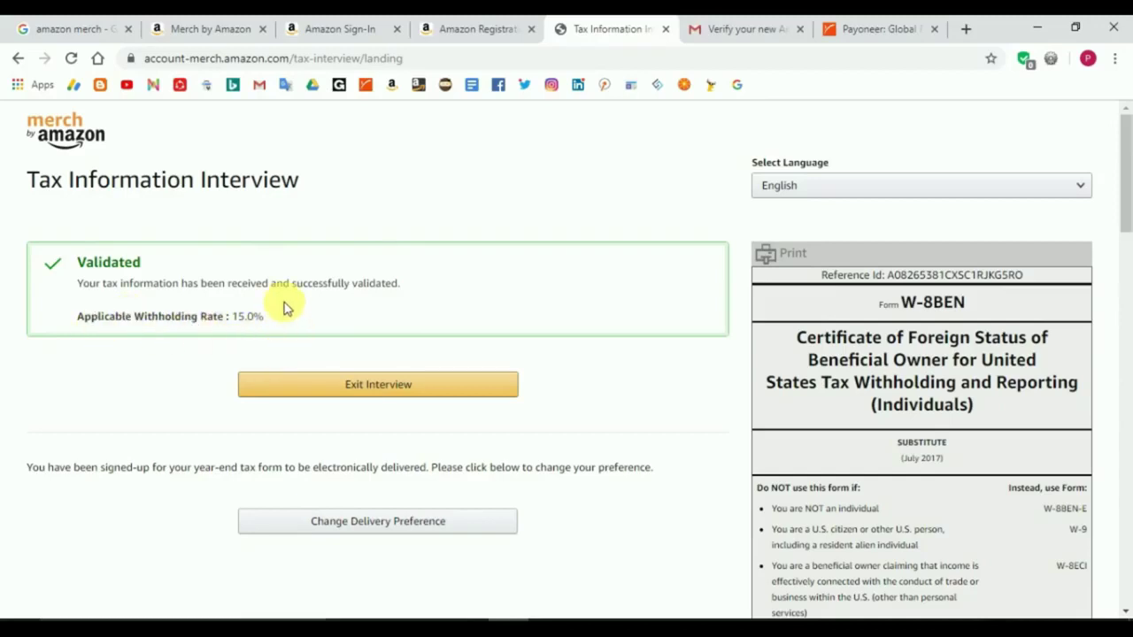
click(405, 399)
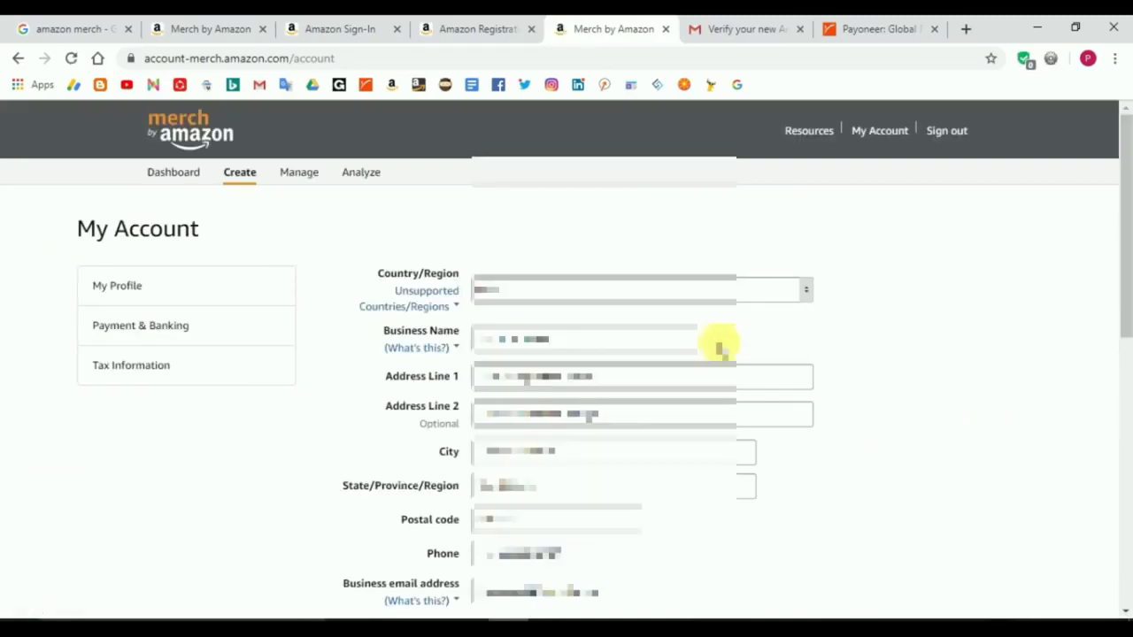
Step: Review My Profile past the Tax status section, then Save & Continue to the request page
click(137, 288)
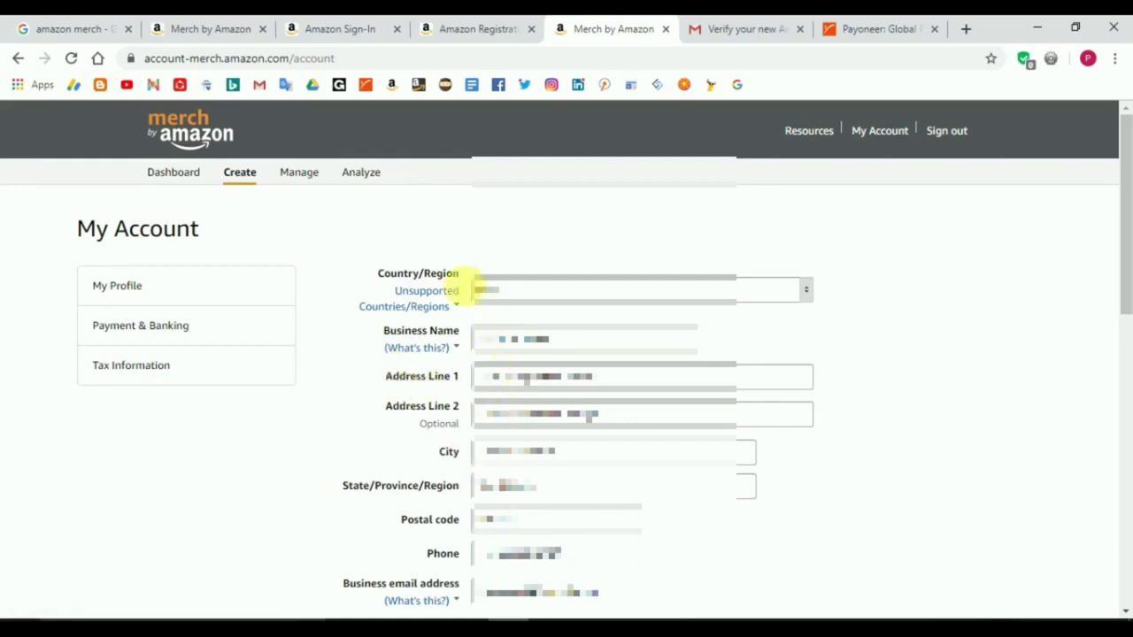
mouse_move(424, 319)
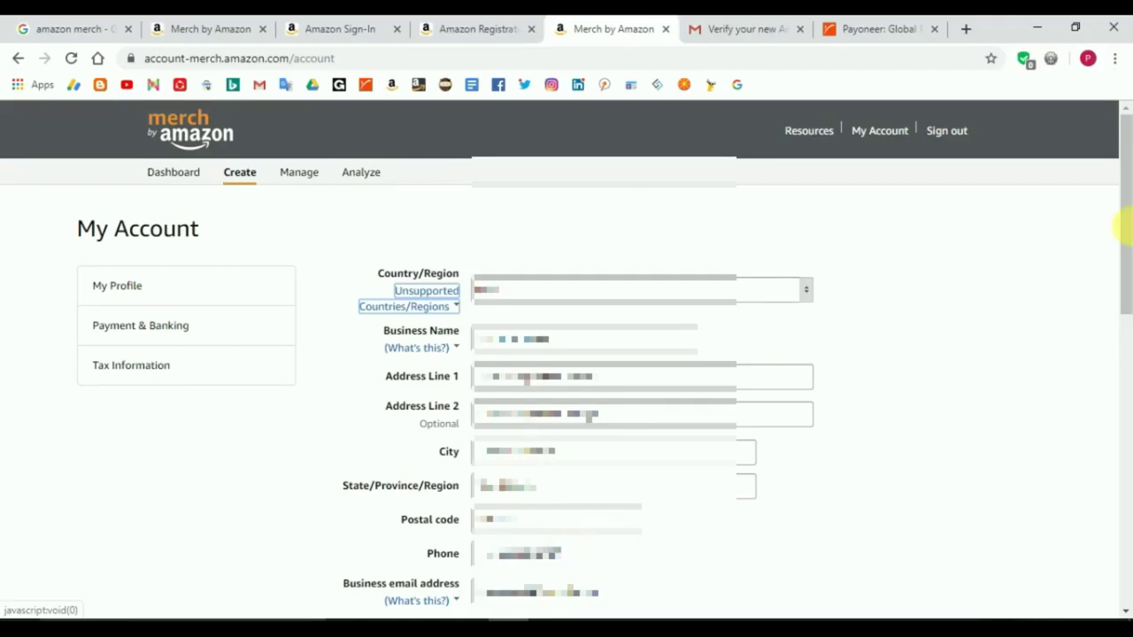
drag(1124, 227, 1124, 601)
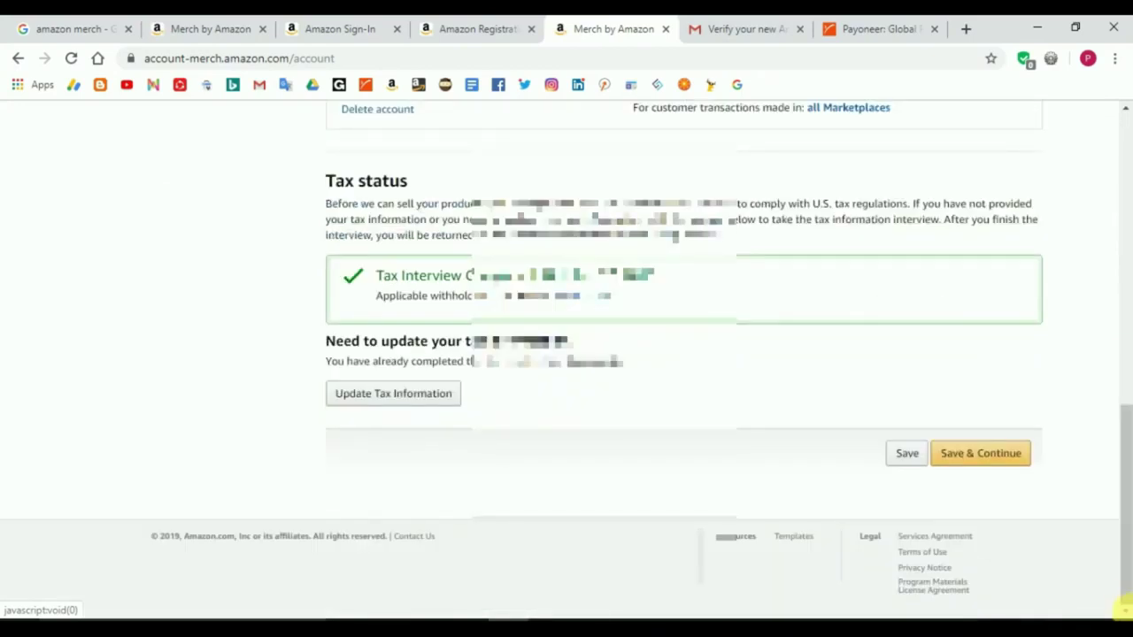
click(984, 467)
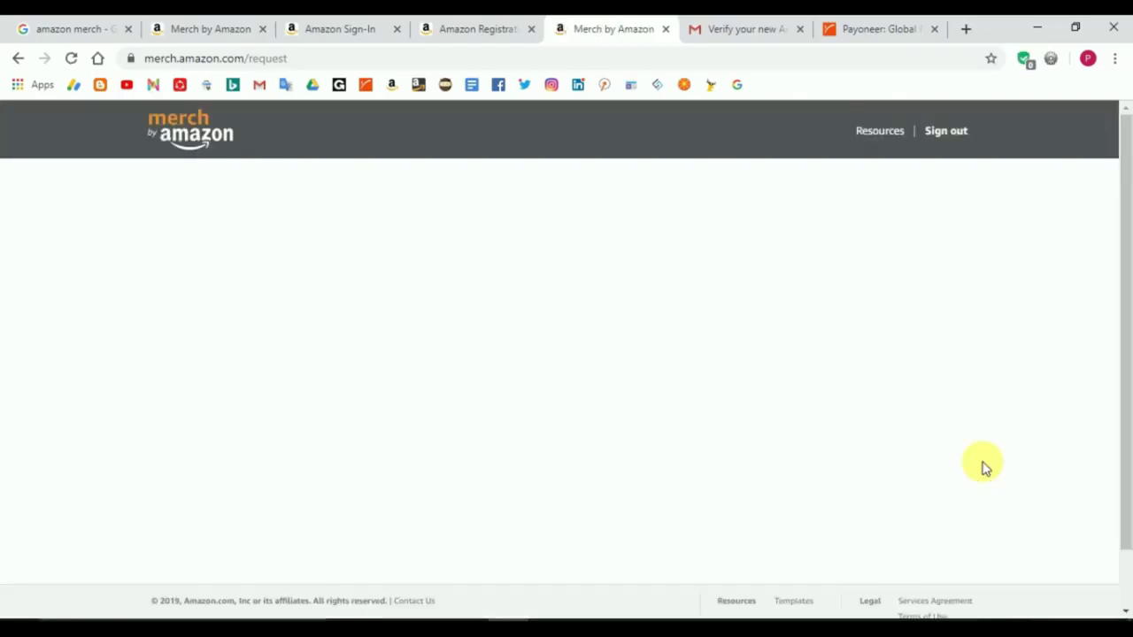
Step: Choose Novelty T-shirt Business as industry type and bring up the prepared Word letter
scroll(708, 471, down, 3)
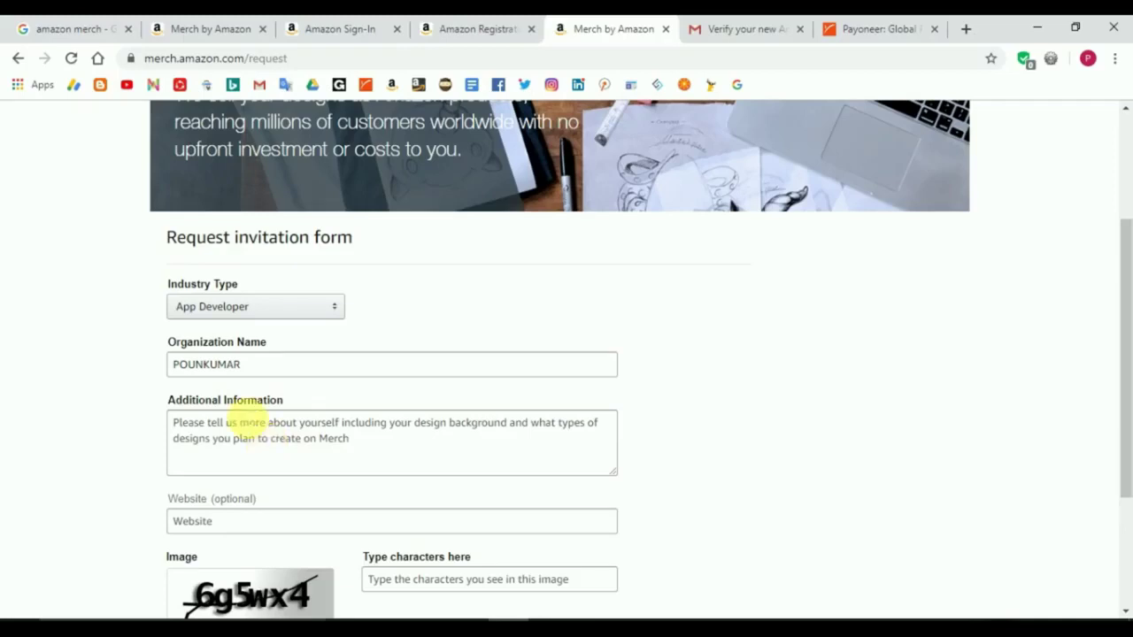
click(272, 315)
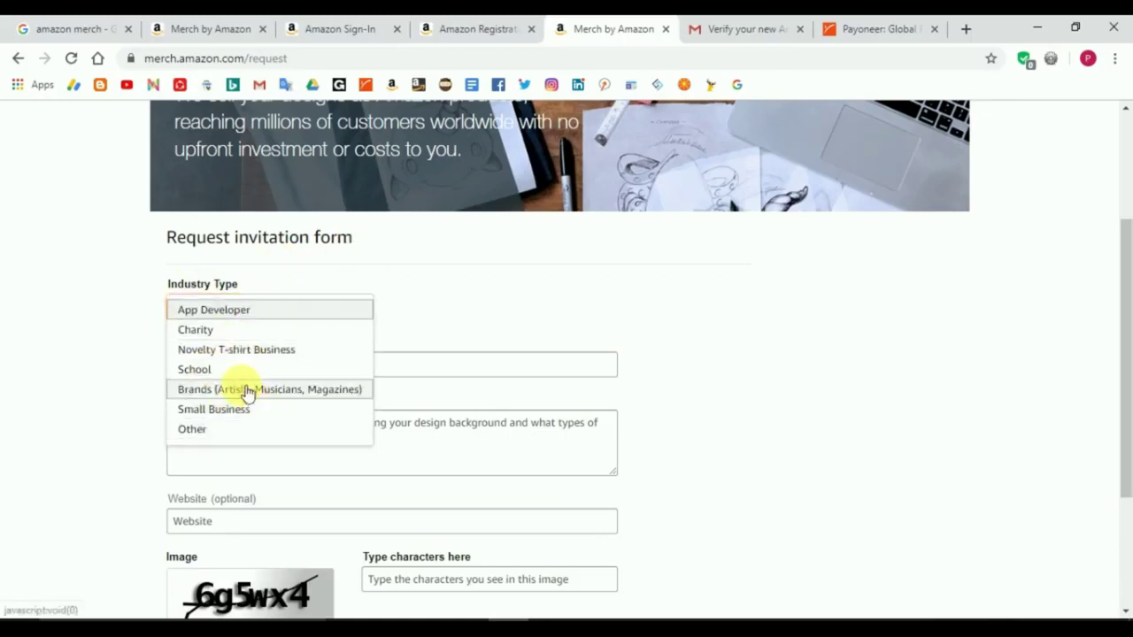
click(240, 359)
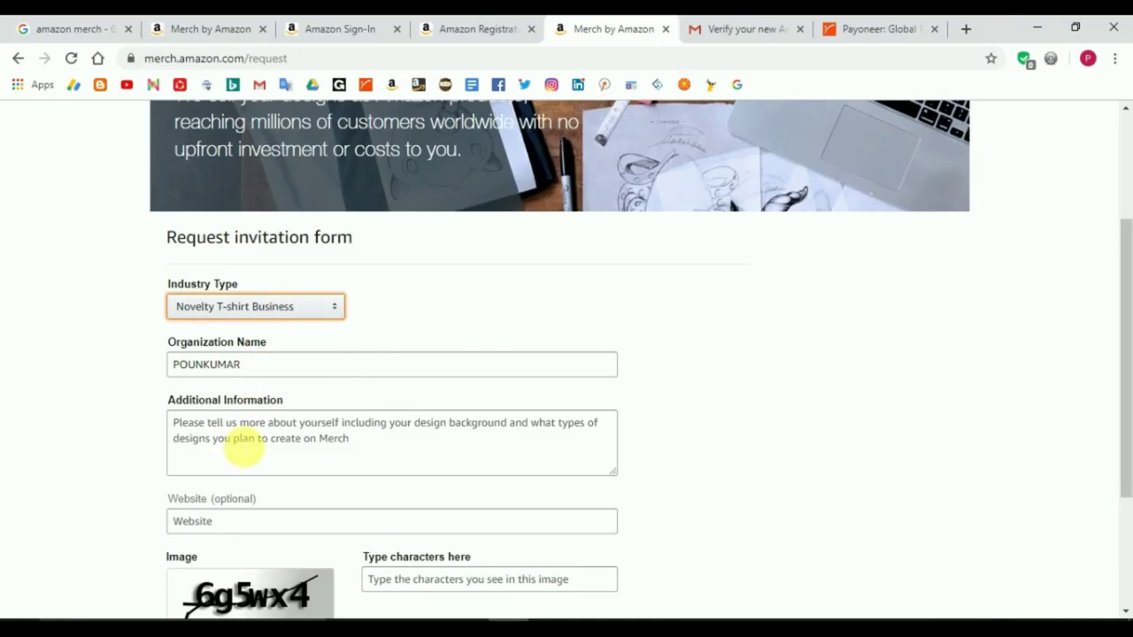
click(272, 436)
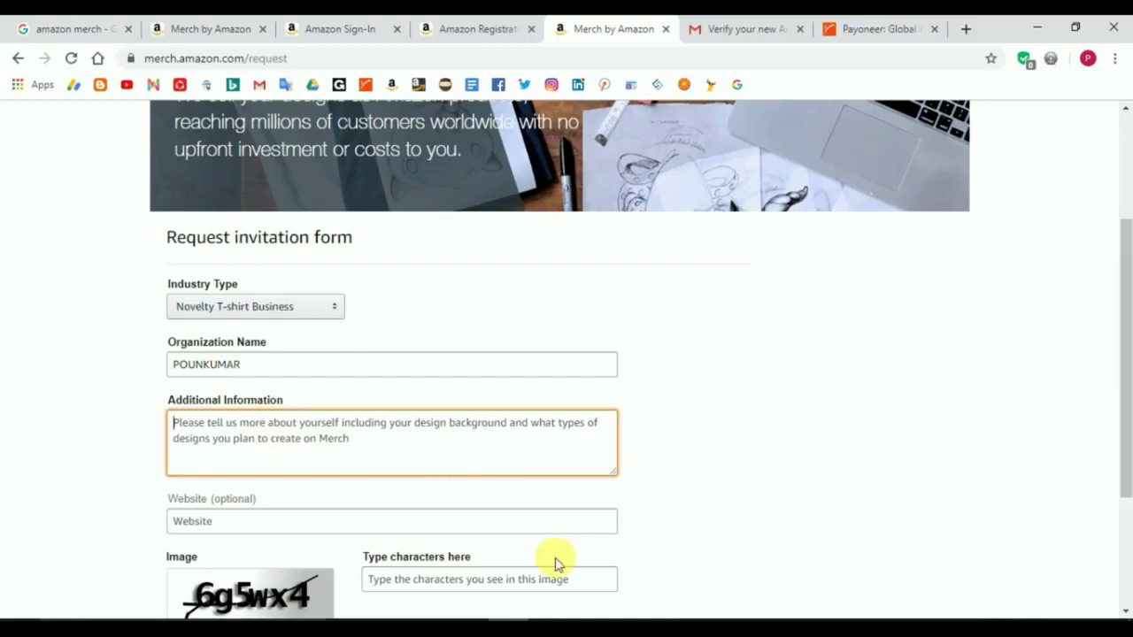
click(589, 619)
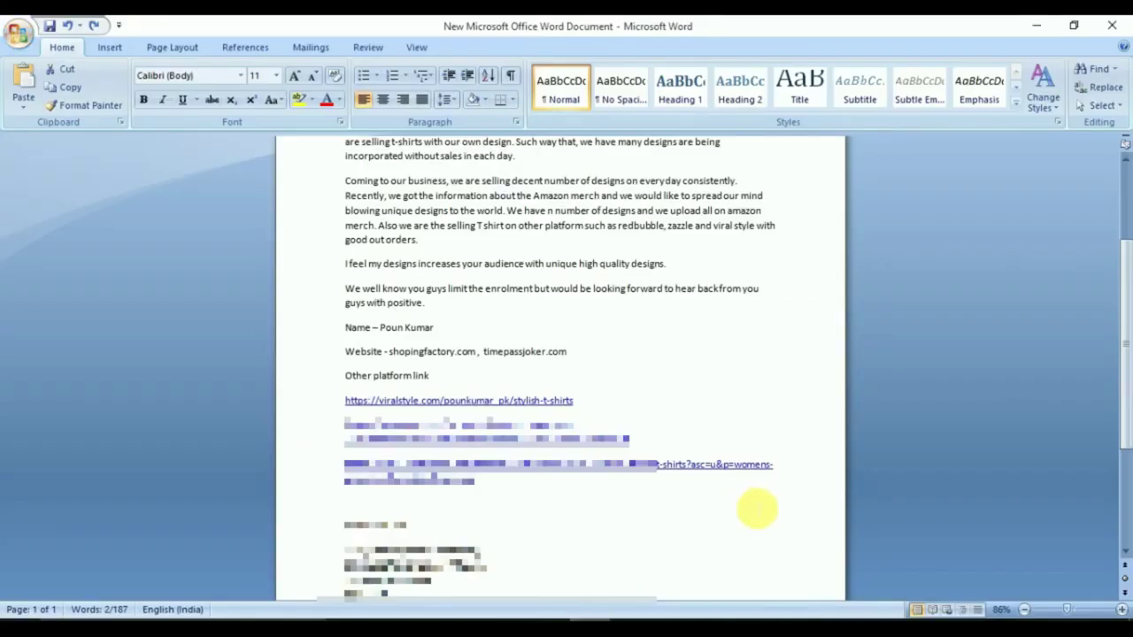
Step: Review the sender's name and shopingfactory.com in the letter, then select the letter text for copying
drag(1125, 376, 1126, 305)
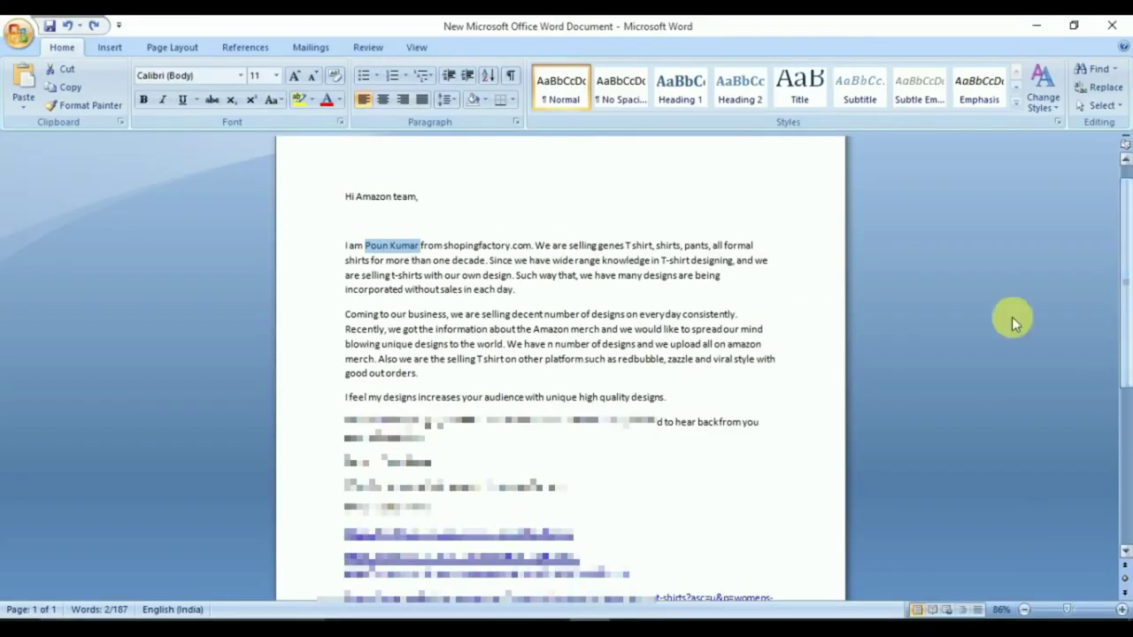
click(788, 406)
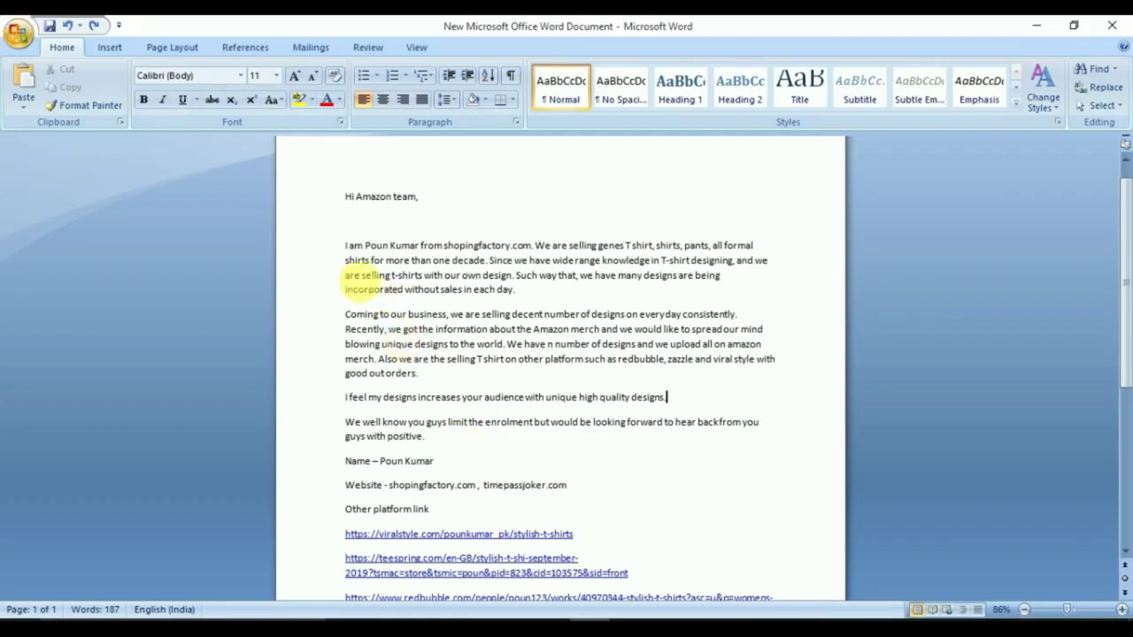
click(421, 247)
drag(421, 247, 375, 250)
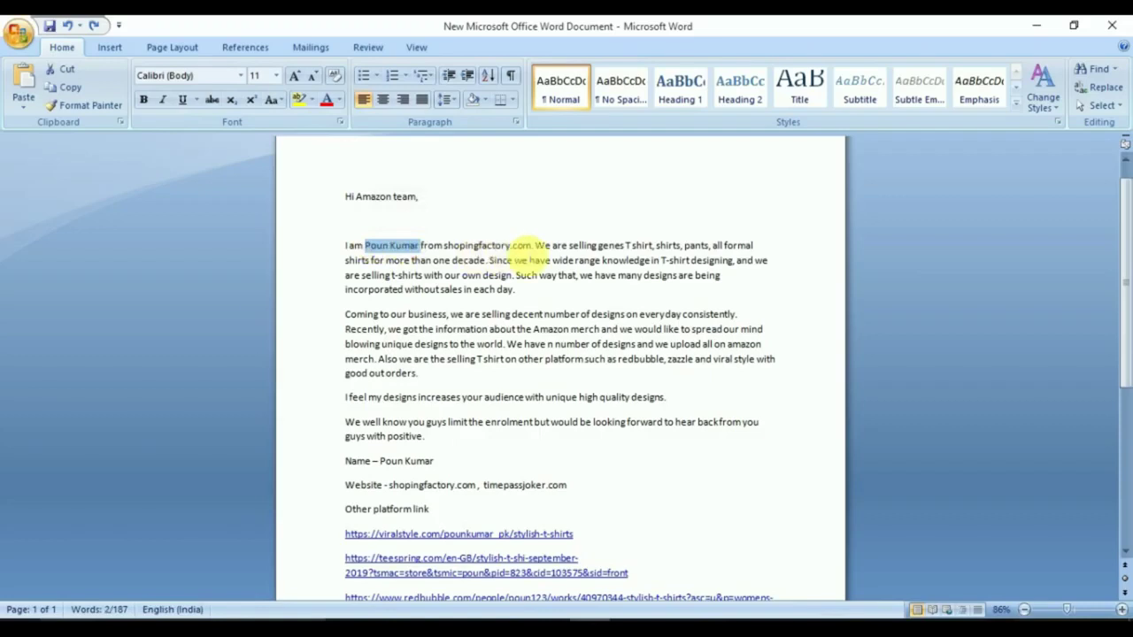
click(532, 246)
drag(532, 246, 444, 246)
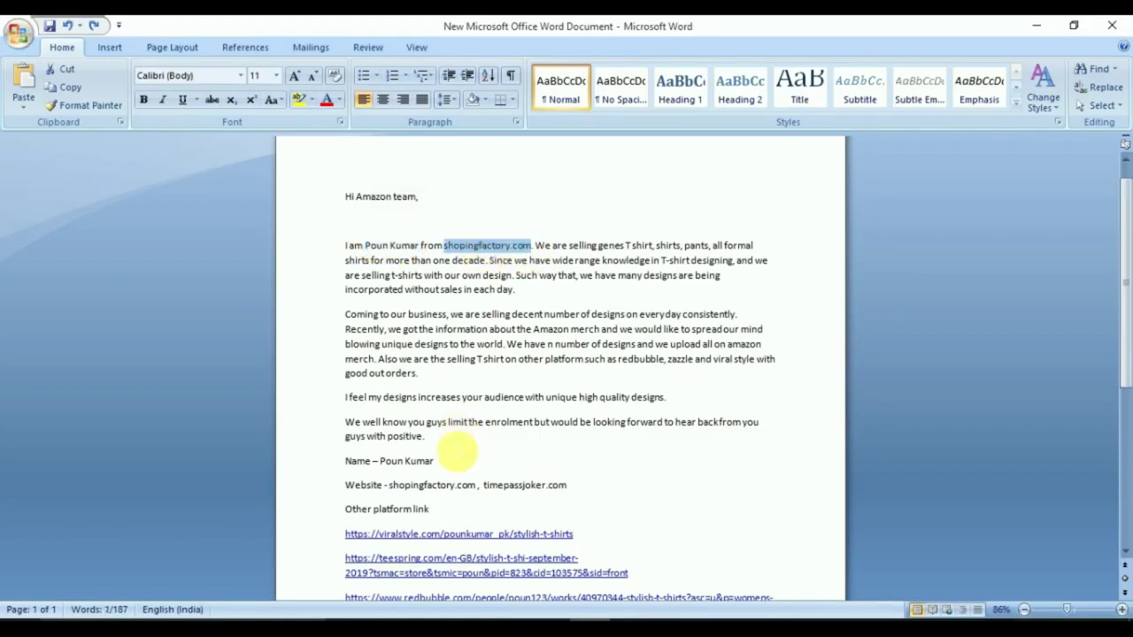
click(451, 461)
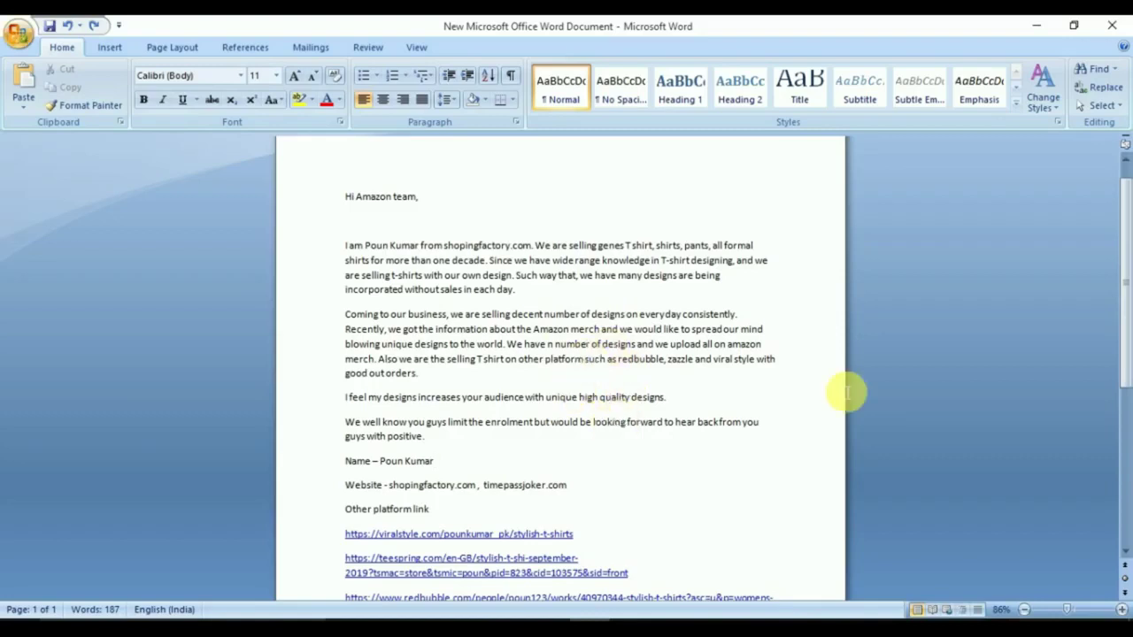
drag(1124, 333, 1124, 378)
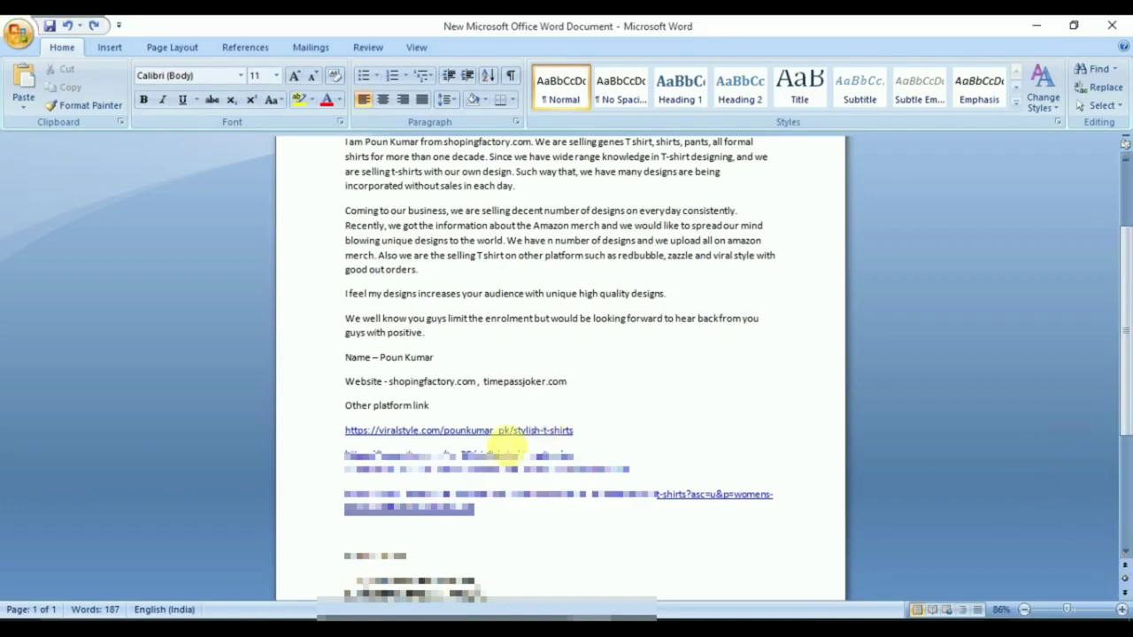
drag(481, 509, 345, 195)
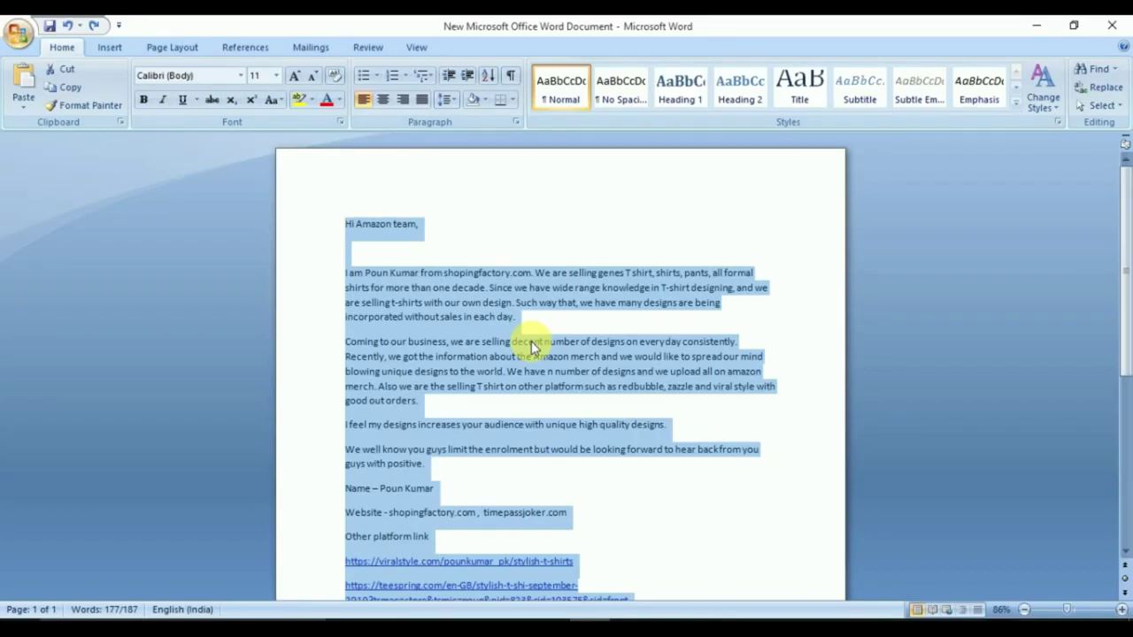
Step: Deselect the Word text and return to the browser's Additional Information box
click(600, 488)
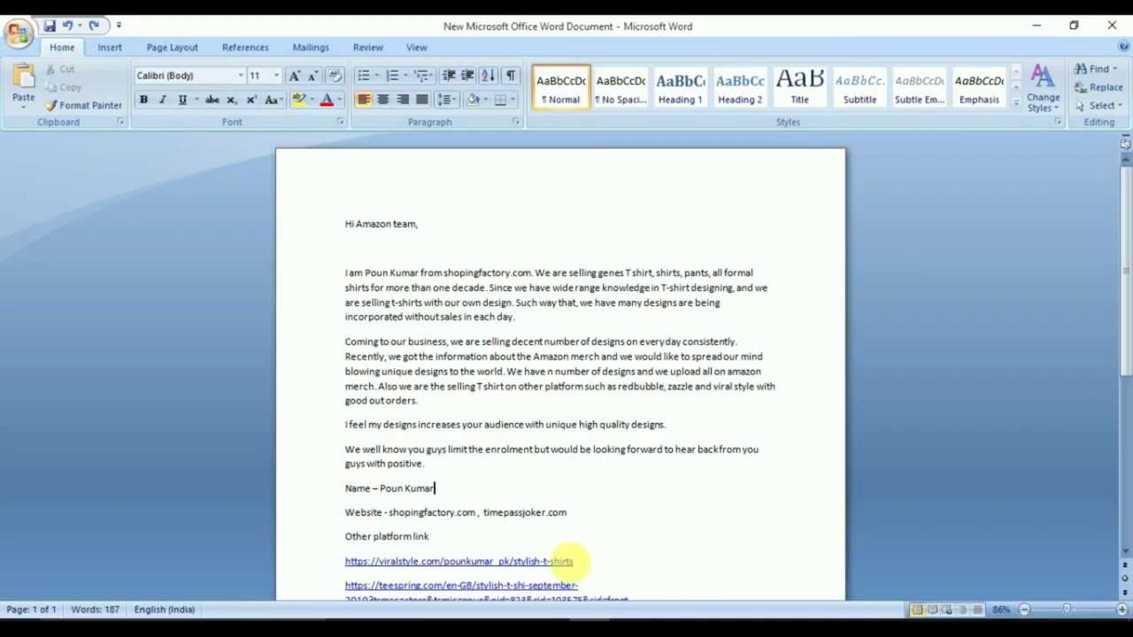
key(alt+Tab)
click(404, 450)
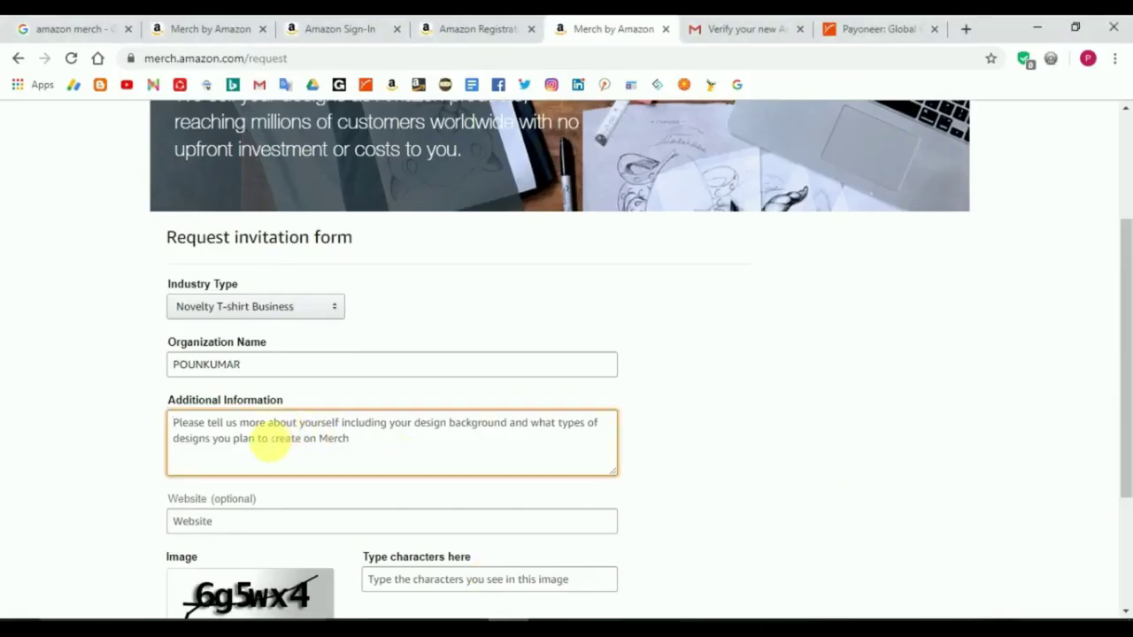
Step: Paste the letter into Additional Information and shopingfactory.com, copied from Word, into Website
key(ctrl+v)
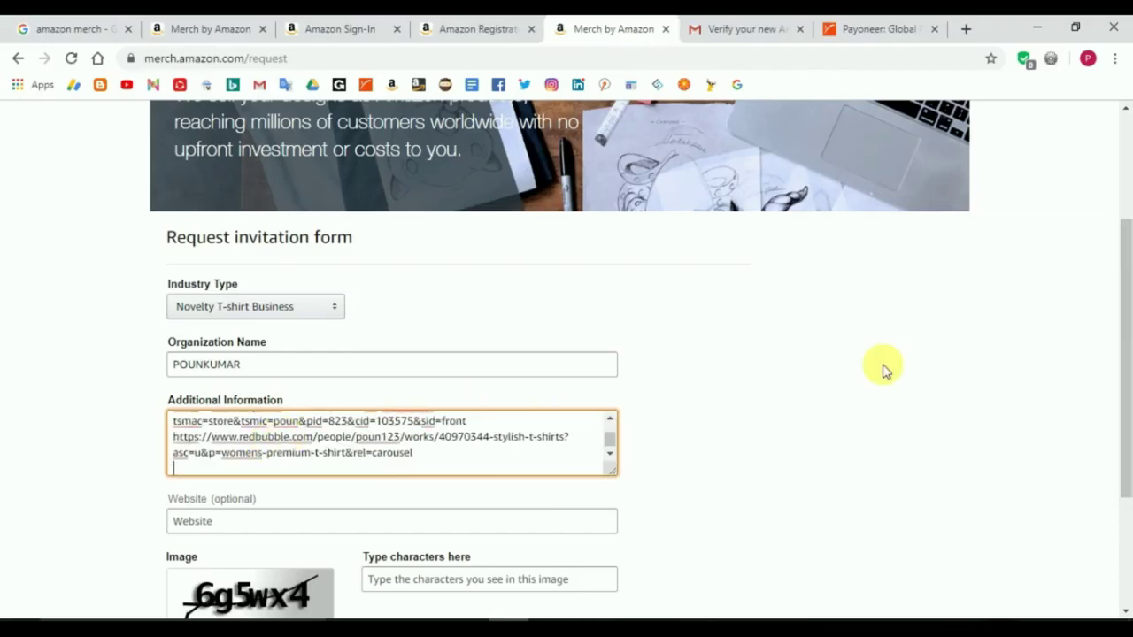
drag(1128, 352, 1122, 458)
click(283, 323)
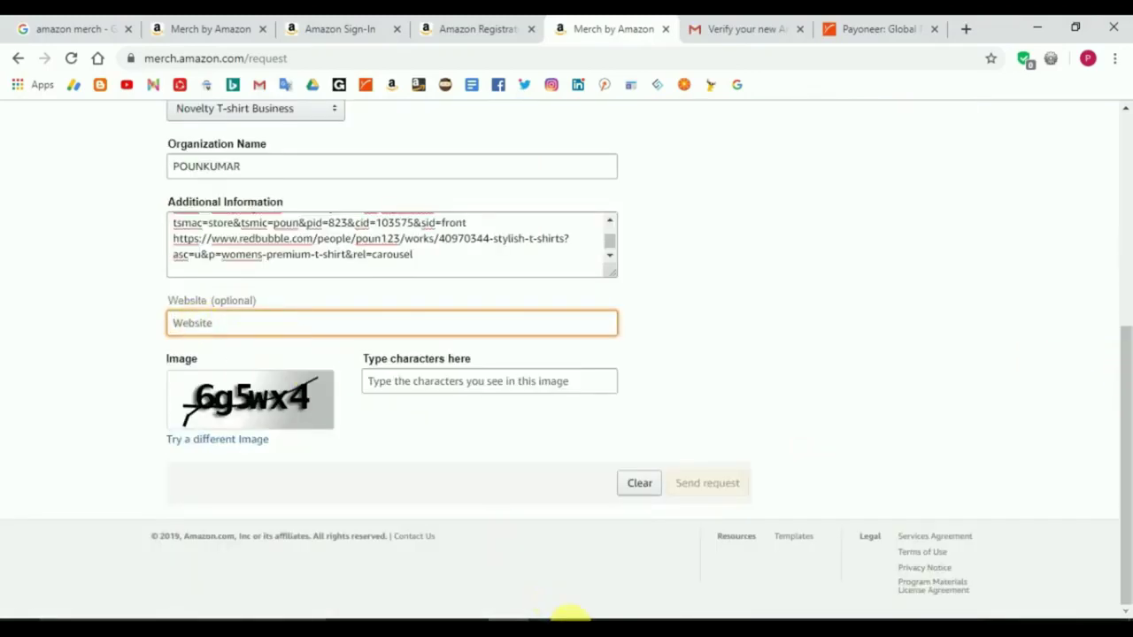
click(580, 622)
double_click(455, 512)
key(ctrl+c)
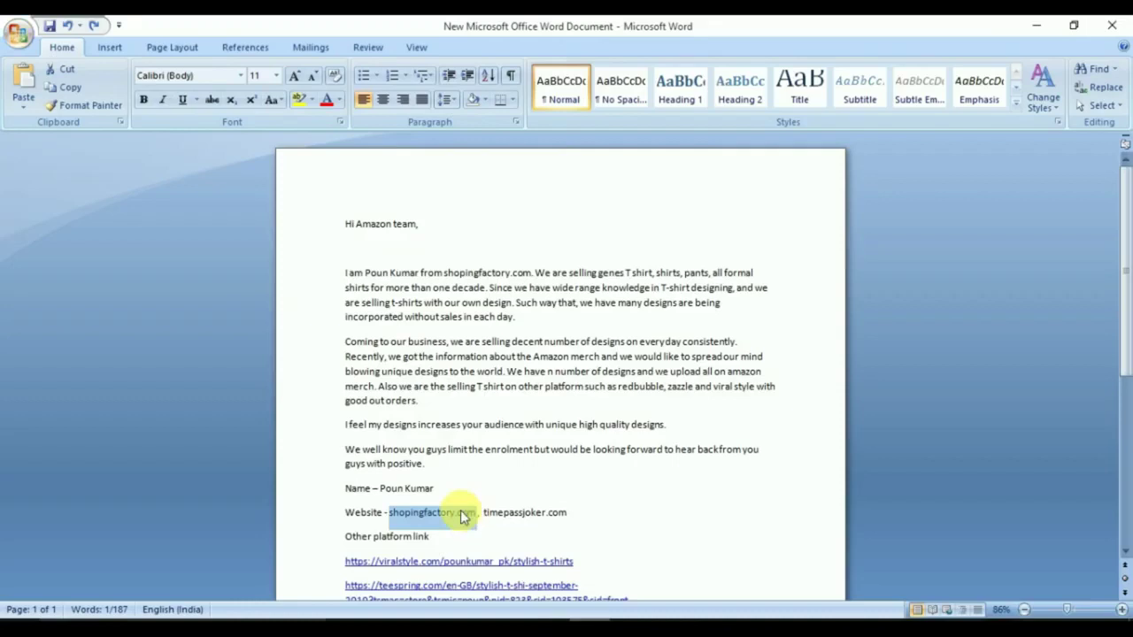
click(509, 620)
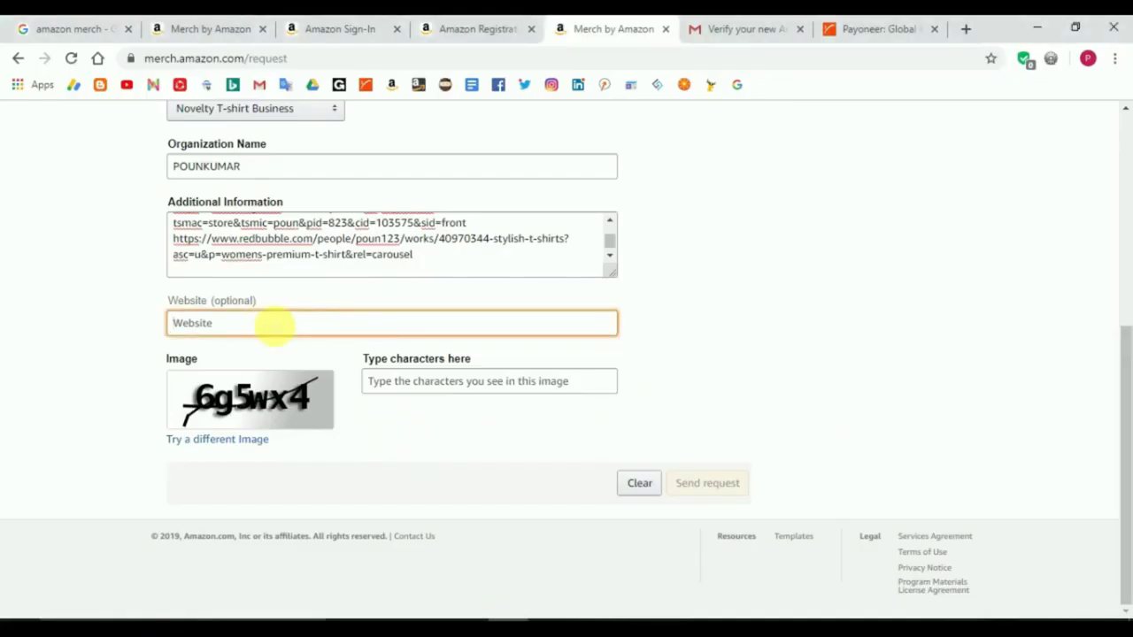
key(ctrl+v)
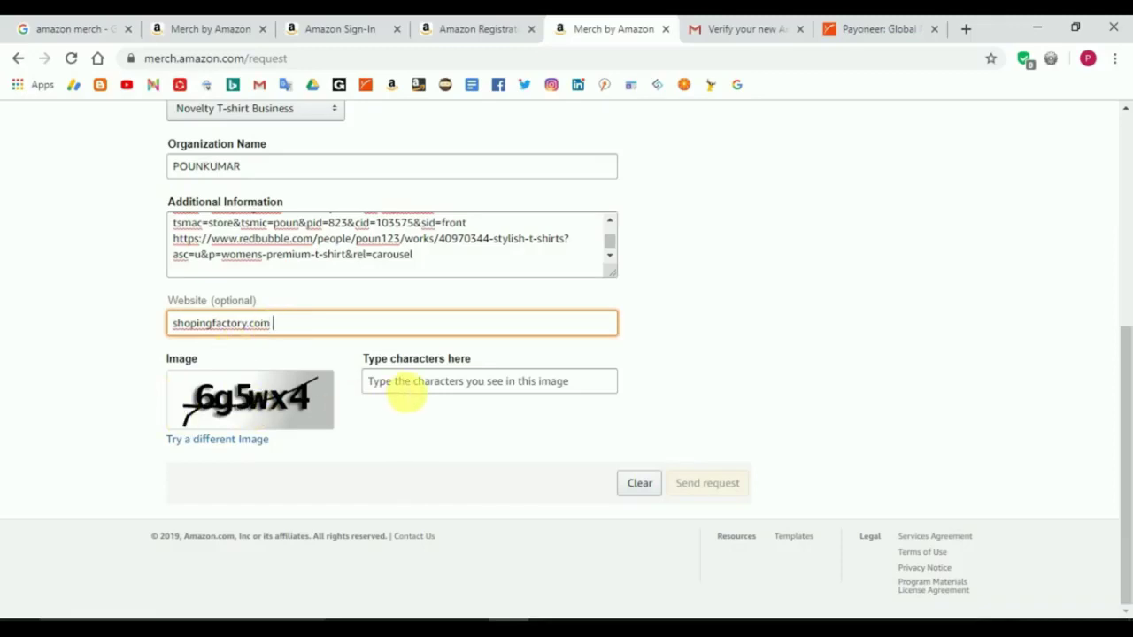
Step: Enter the captcha characters and send the invitation request
click(405, 393)
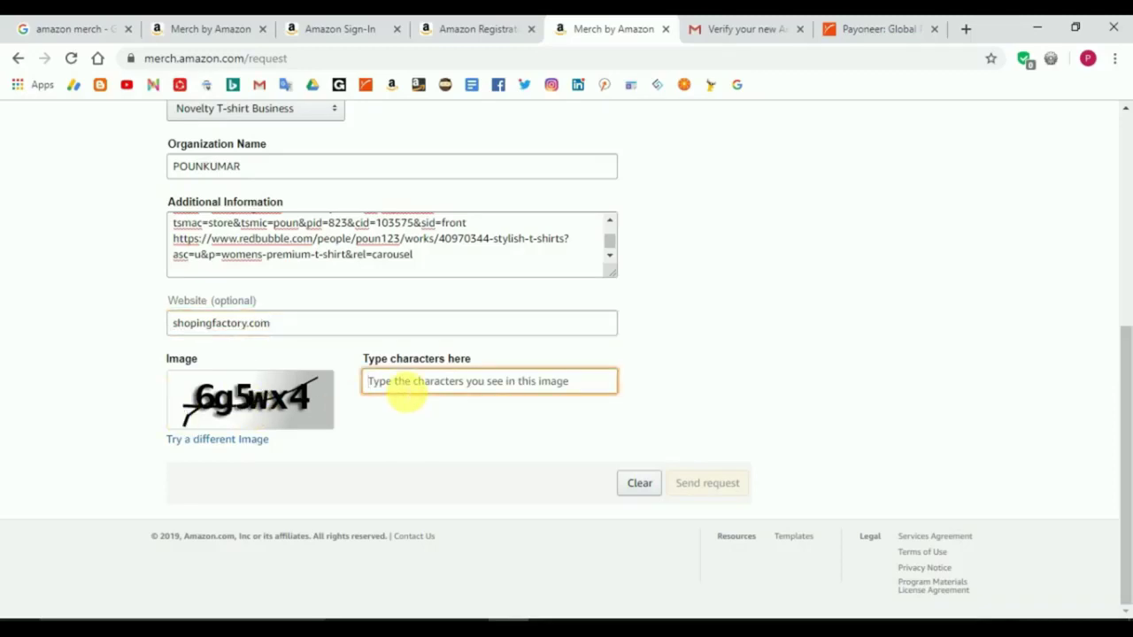
text(6)
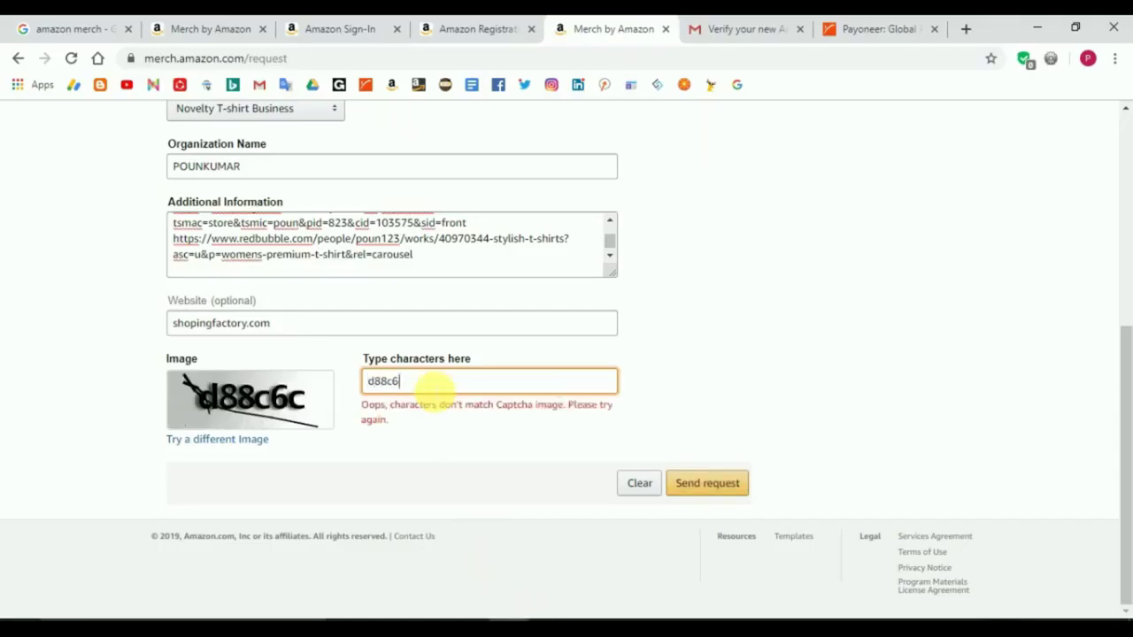
text(c6c)
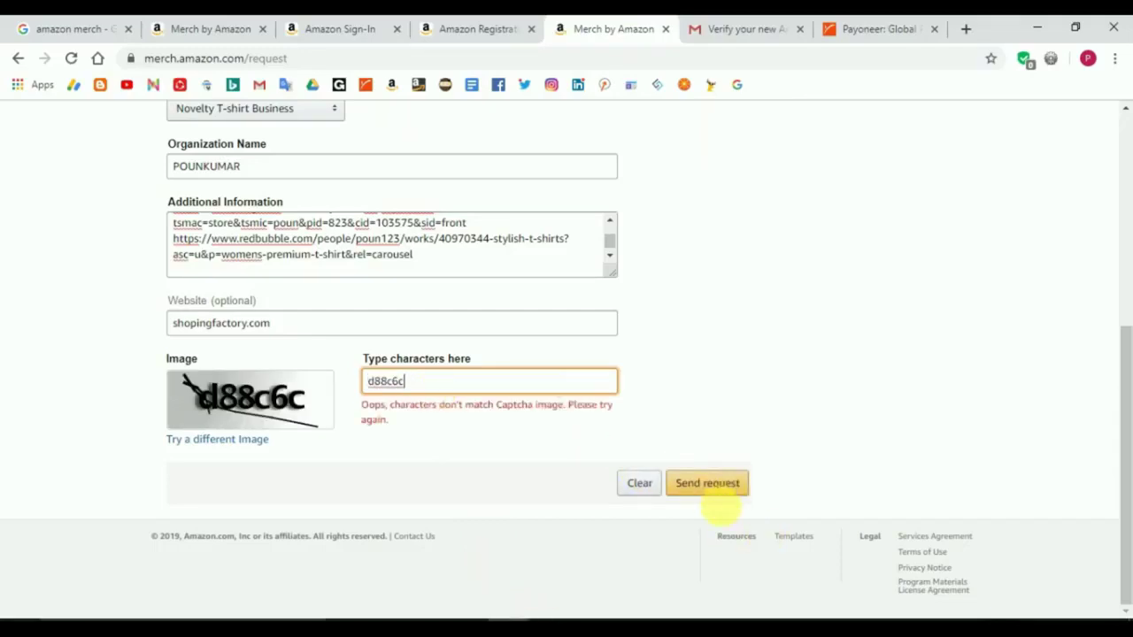
click(719, 492)
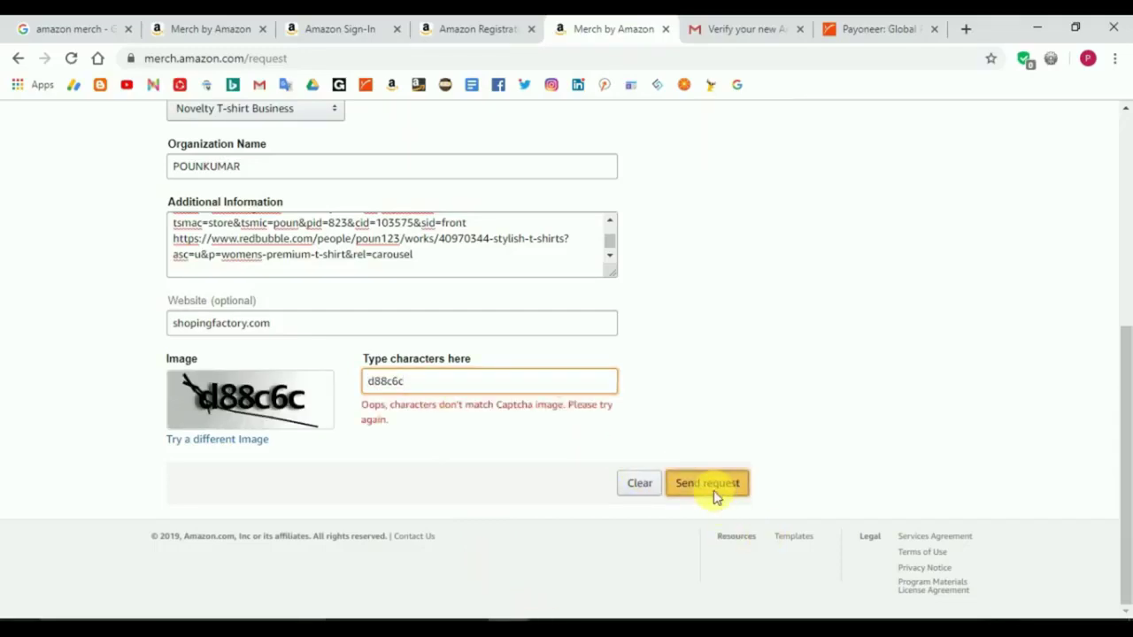